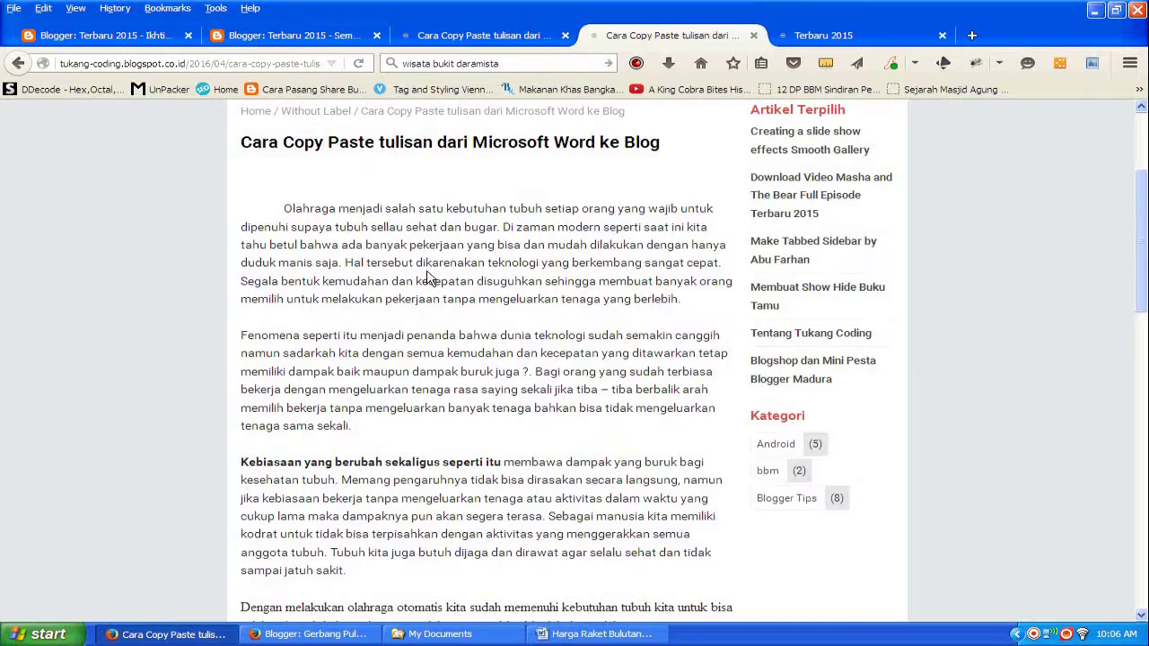
Scroll up and down through the published 'Cara Copy Paste' article
scroll(427, 278, "up", 2)
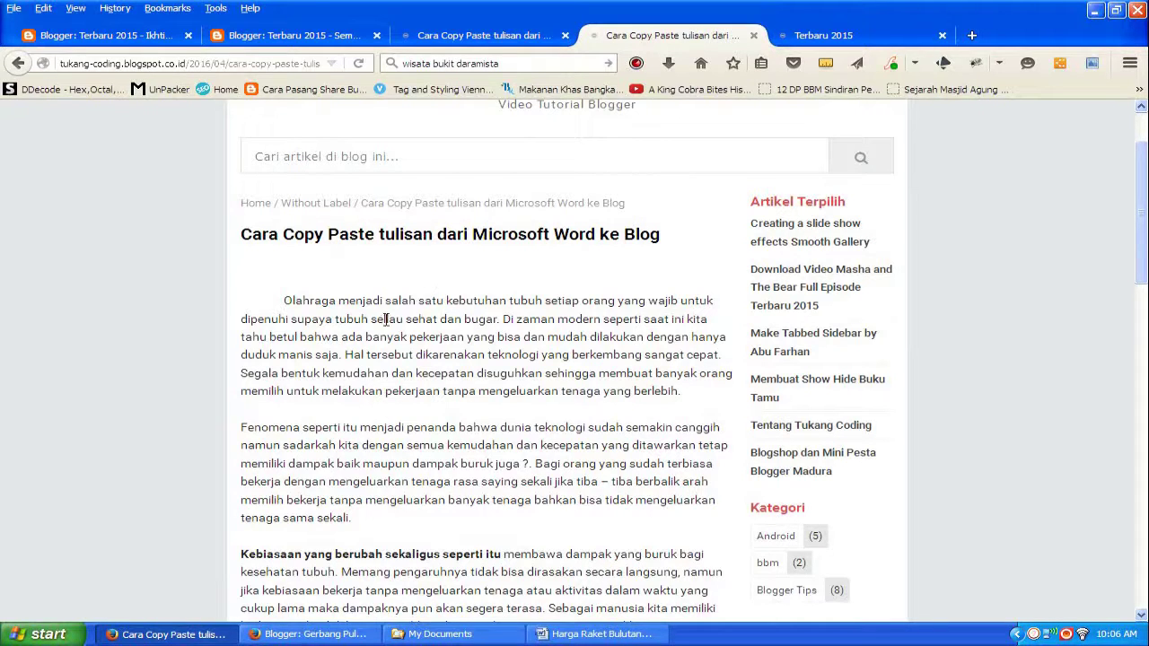
scroll(465, 335, "down", 3)
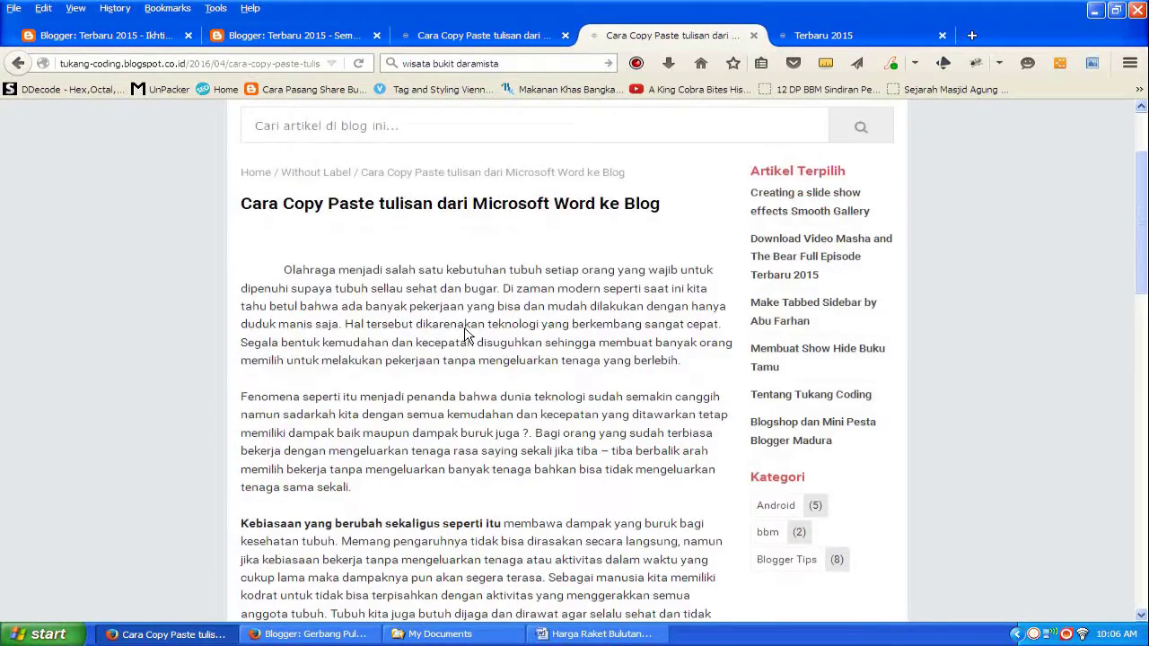
scroll(466, 335, "down", 2)
scroll(466, 336, "down", 4)
scroll(466, 335, "up", 2)
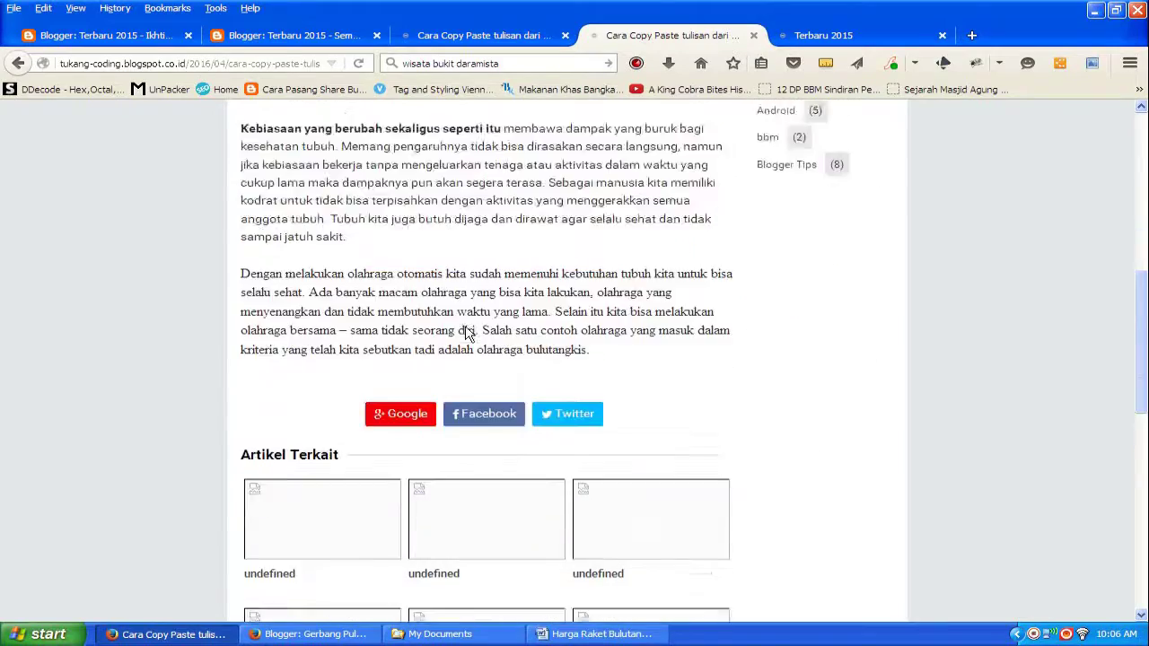
scroll(453, 316, "up", 3)
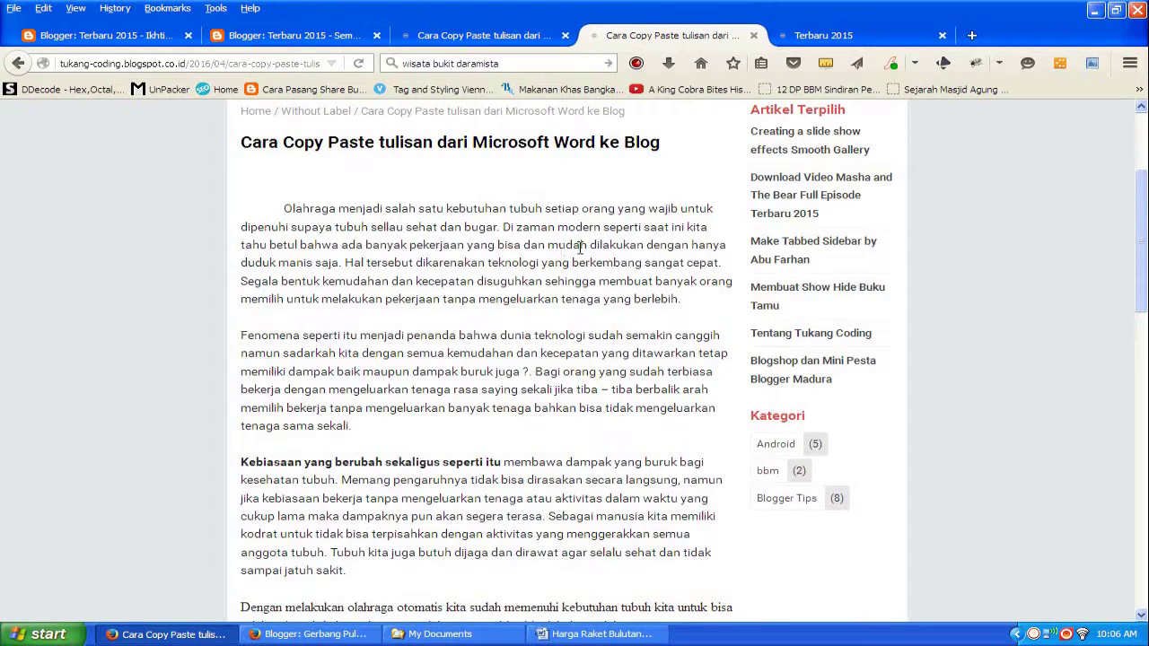
Bring up the other copy of the post in the third browser tab and scroll through its text
left_click(819, 196)
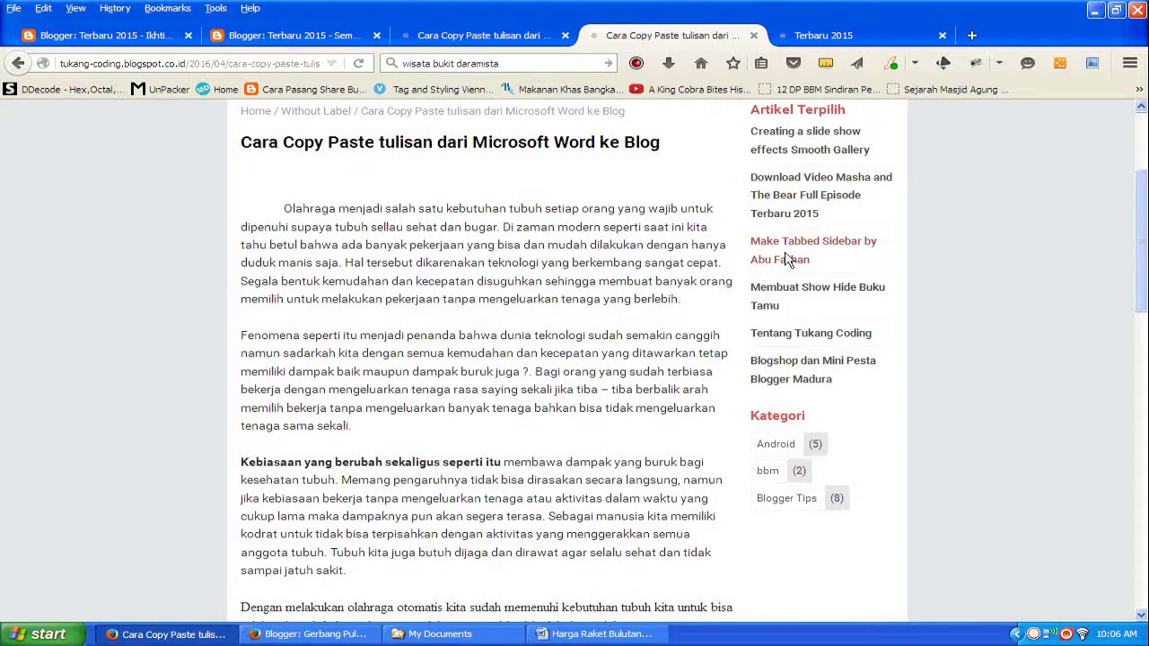
scroll(786, 254, "up", 2)
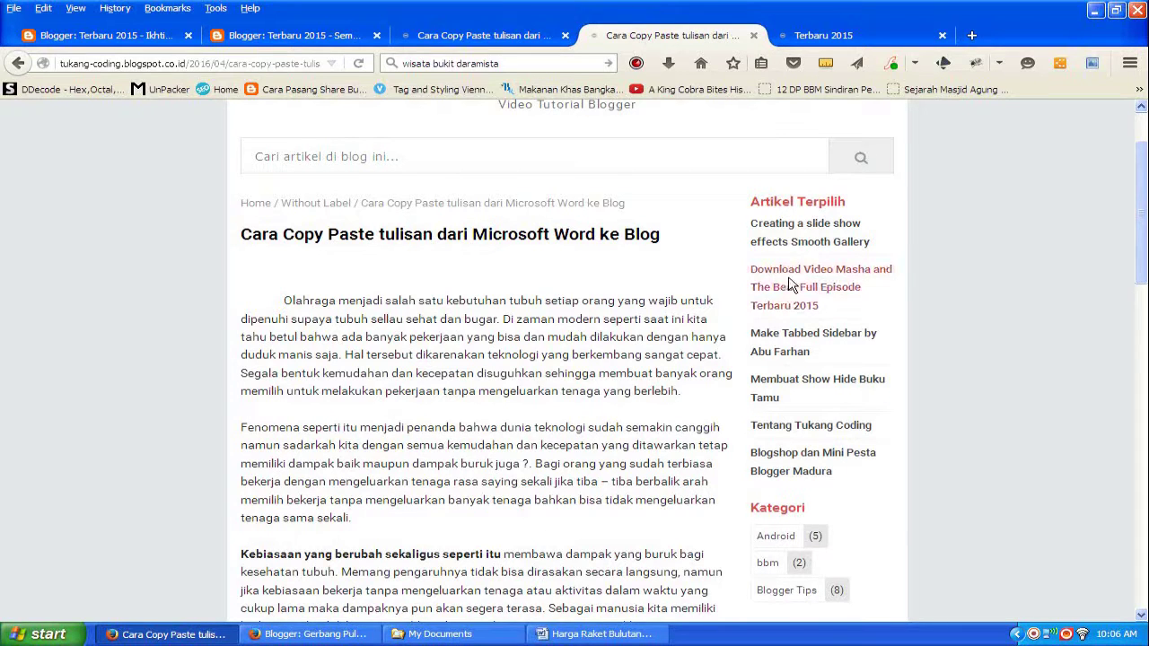
scroll(787, 325, "down", 1)
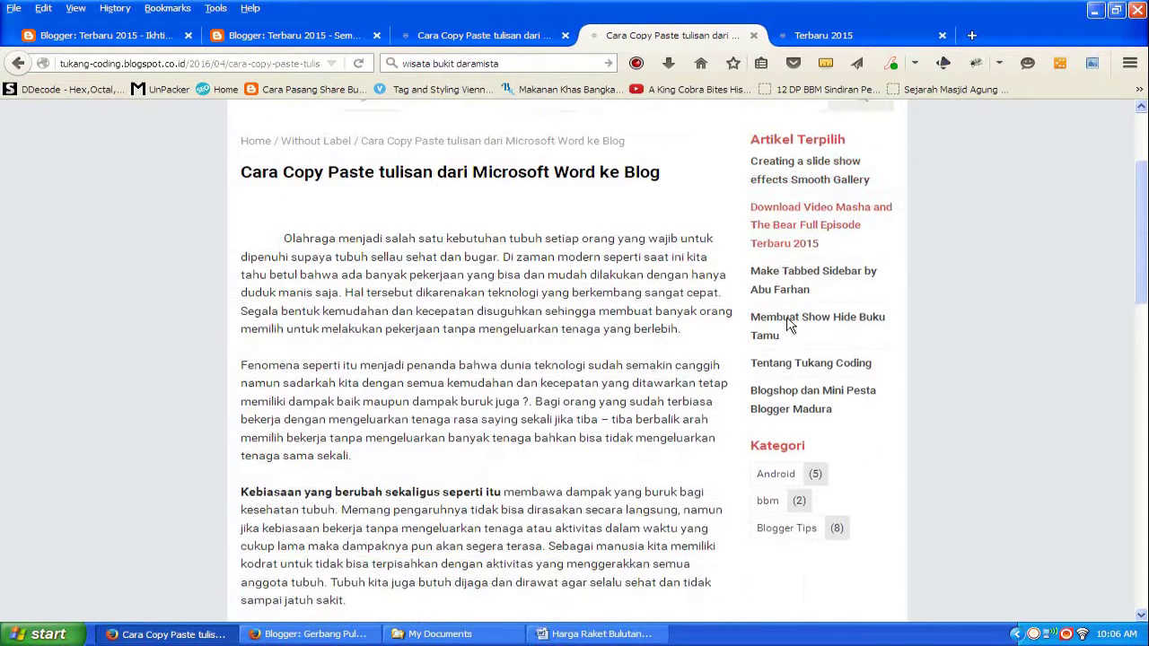
scroll(303, 341, "down", 2)
scroll(374, 474, "down", 2)
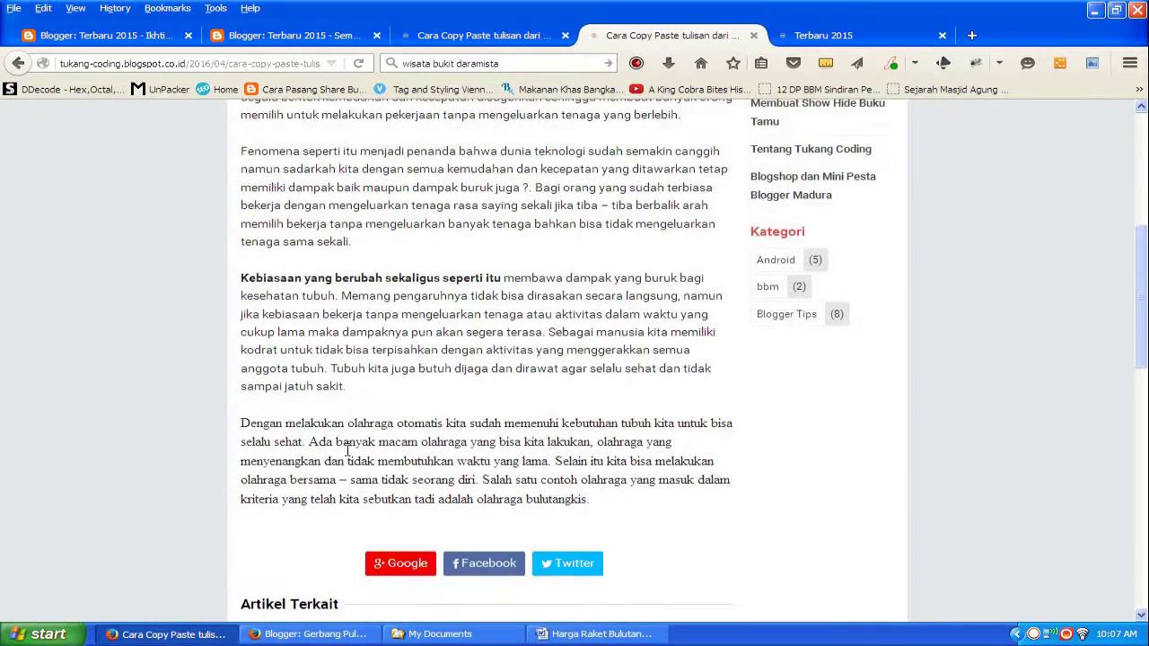
scroll(427, 401, "up", 1)
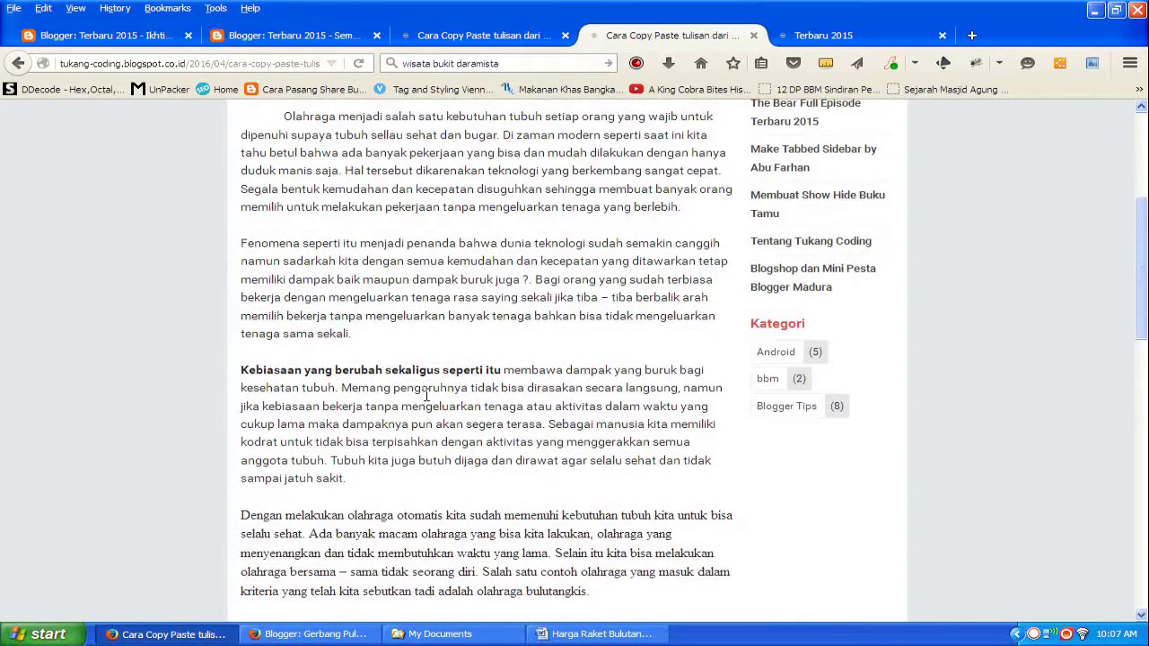
scroll(427, 401, "up", 2)
Switch to the plain, unindented copy of the article and scroll through it
left_click(497, 30)
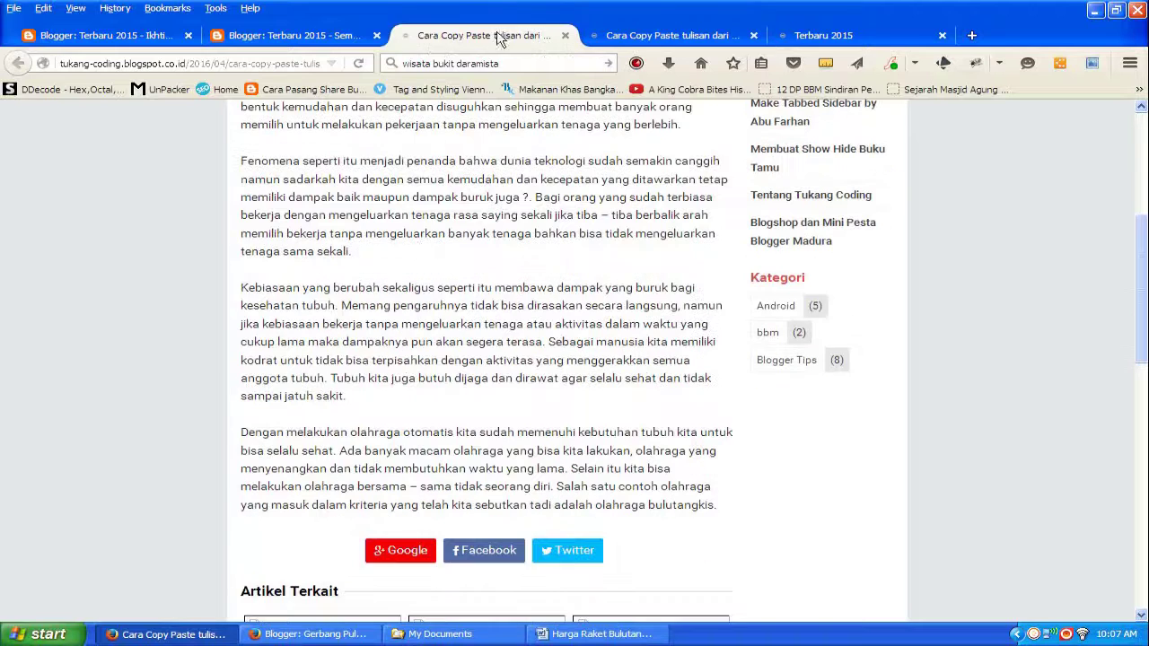
scroll(514, 238, "up", 2)
scroll(514, 238, "up", 2)
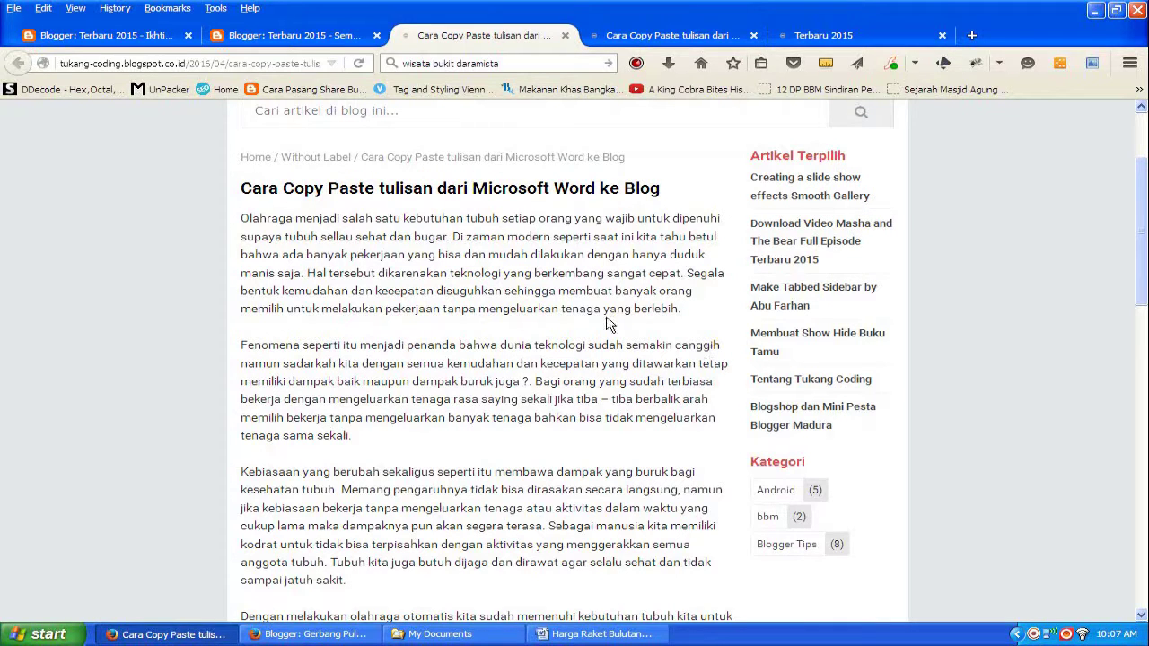
scroll(579, 324, "down", 5)
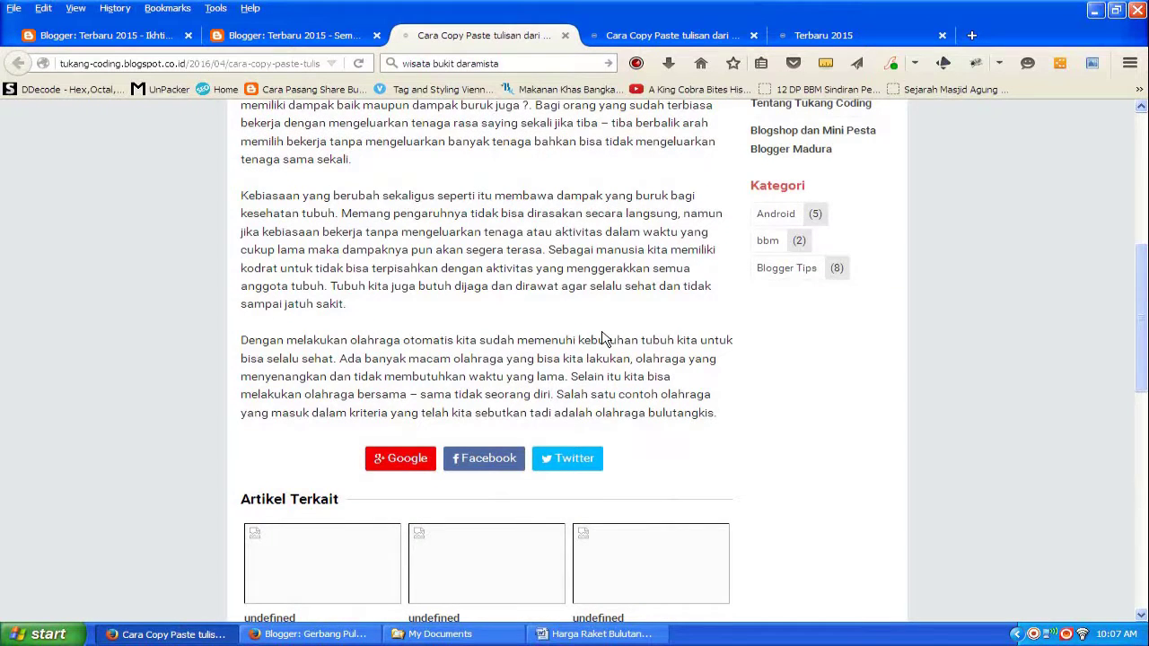
scroll(603, 339, "up", 5)
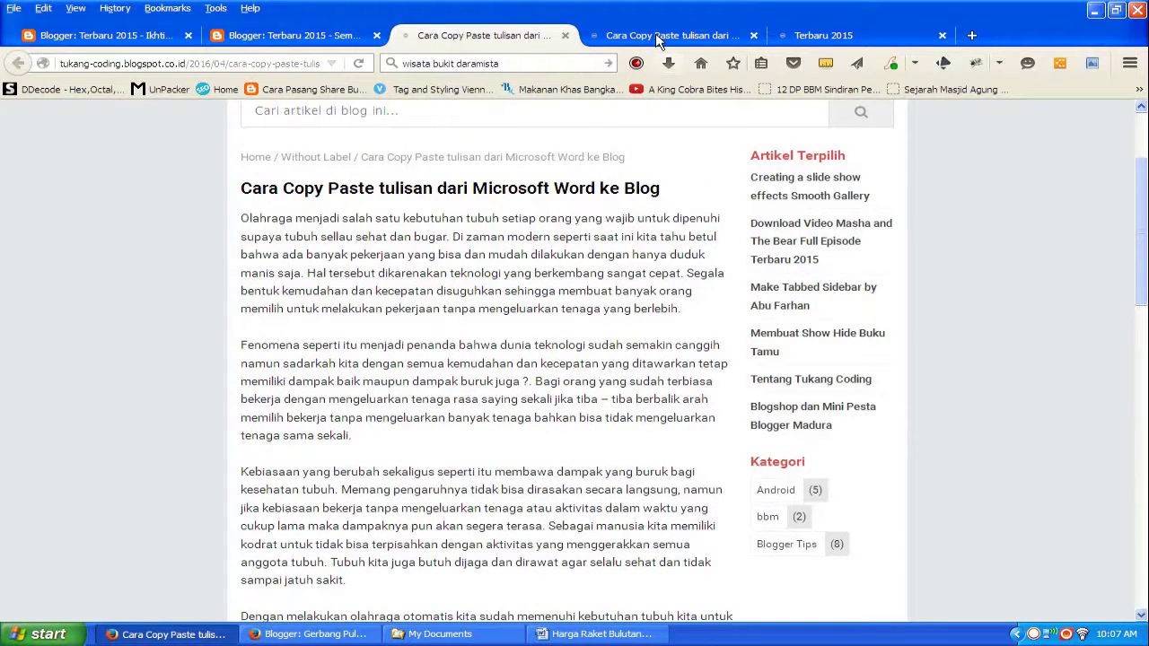
View the Word-formatted copy with the indented first line and bold phrase
left_click(658, 38)
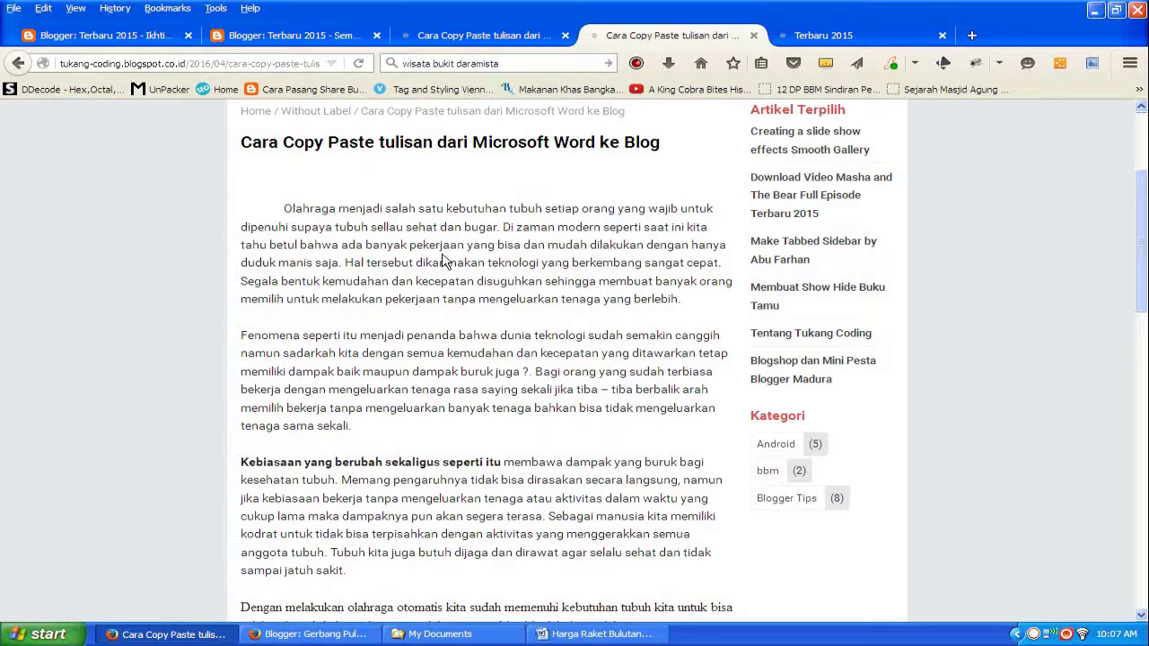
scroll(335, 457, "down", 3)
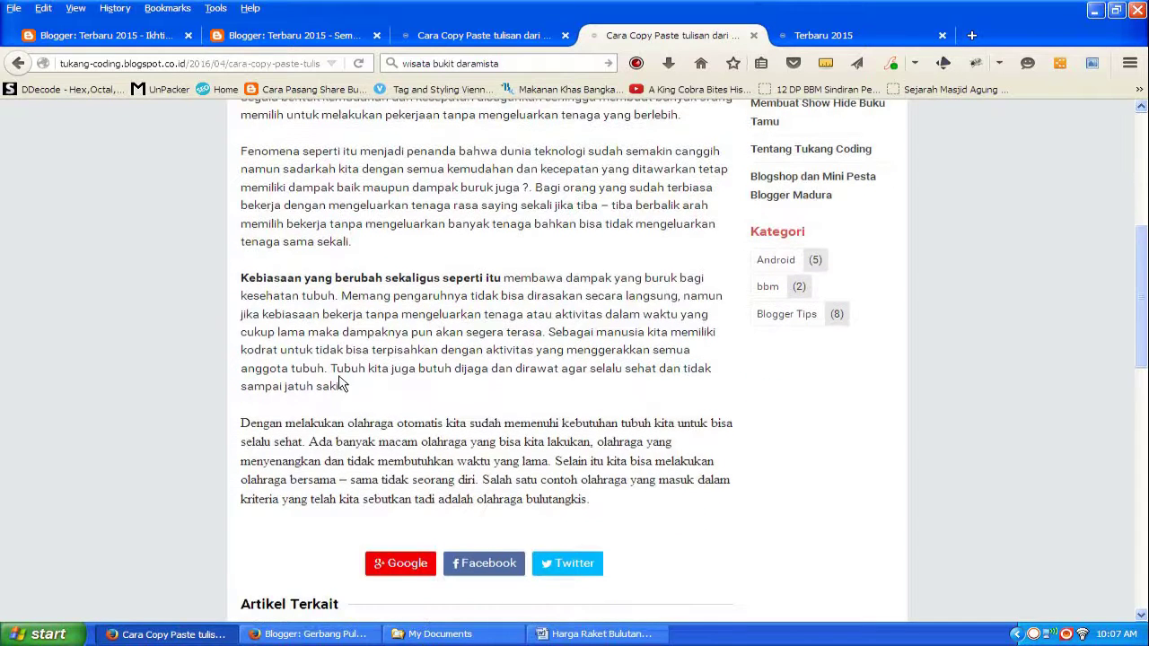
scroll(525, 402, "up", 3)
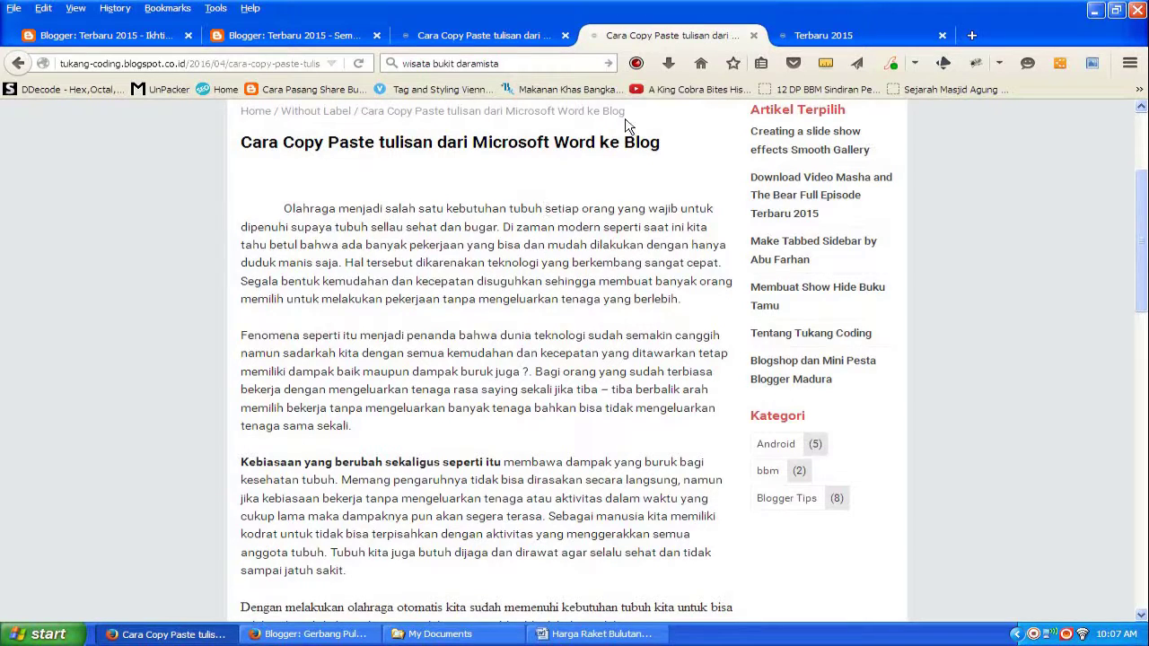
Copy the first four paragraphs of the 'Harga Raket Bulutangkis' Word document
left_click(584, 633)
left_click(470, 313)
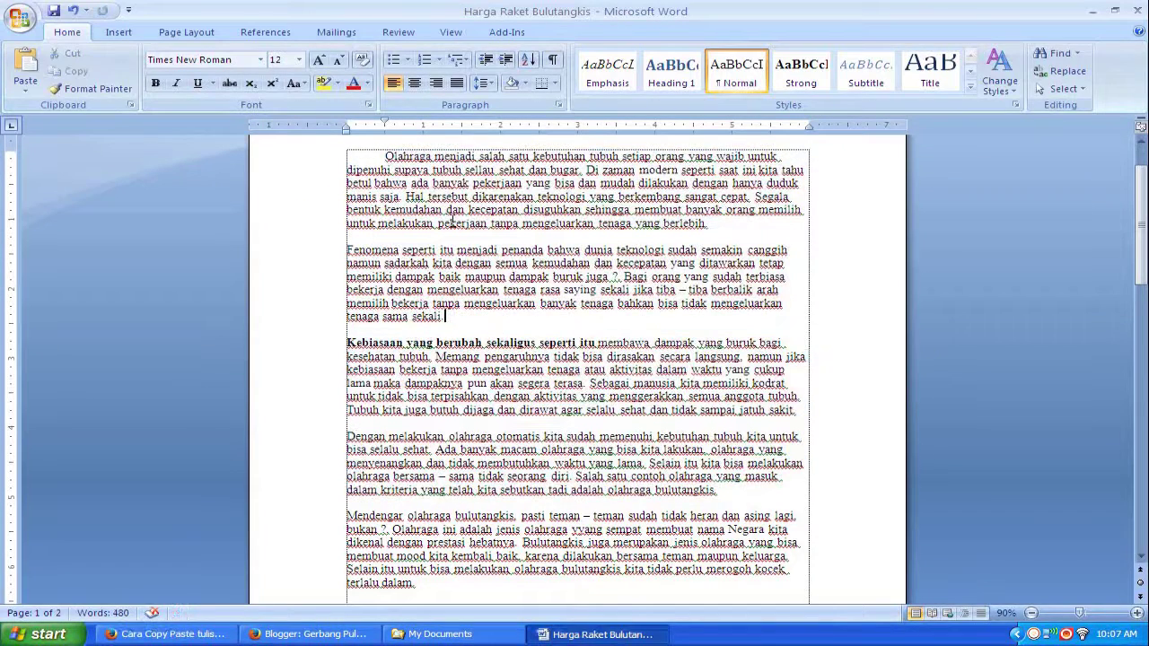
mouse_move(384, 156)
left_mouse_down()
mouse_move(633, 423)
mouse_move(731, 490)
left_mouse_up()
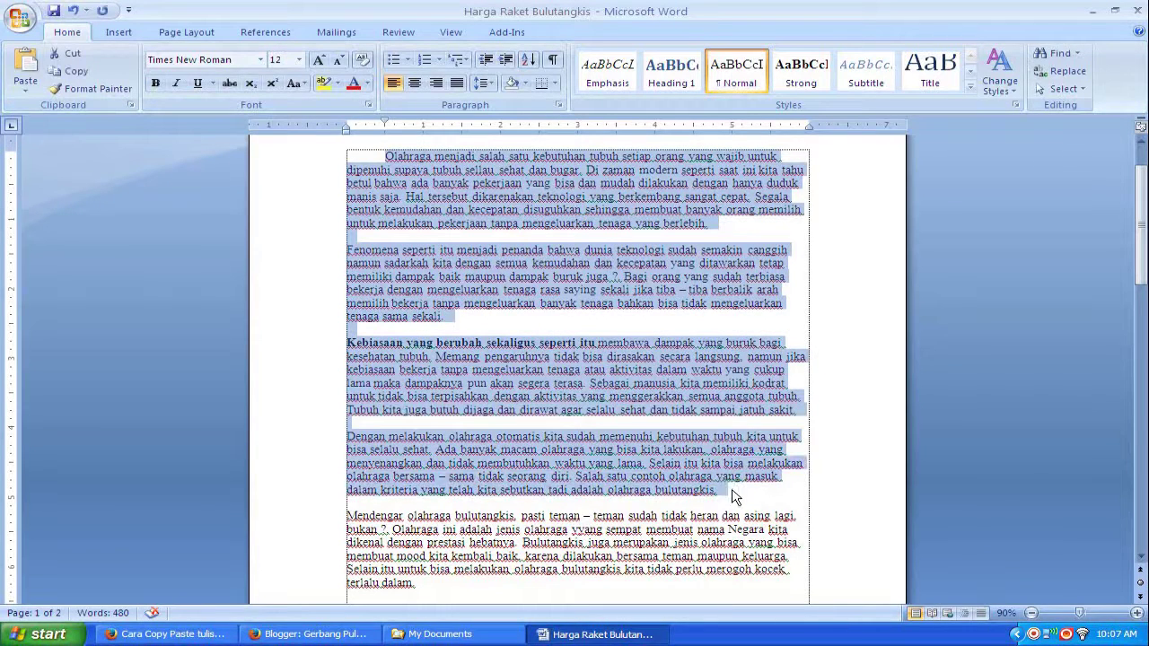
right_click(558, 362)
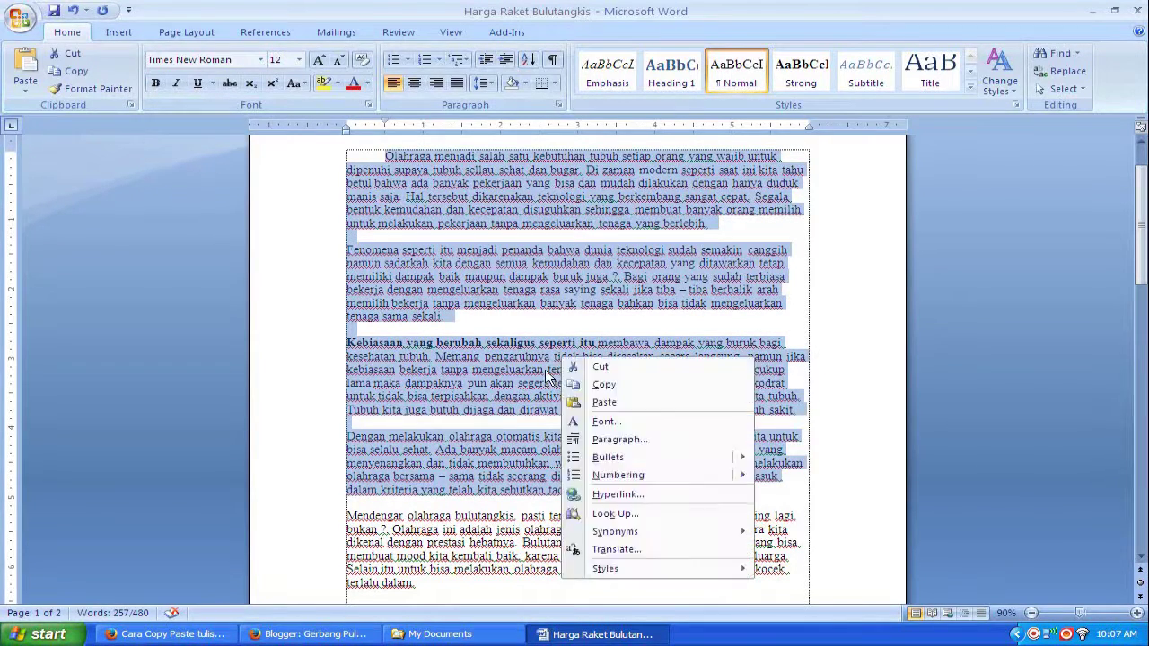
left_click(604, 387)
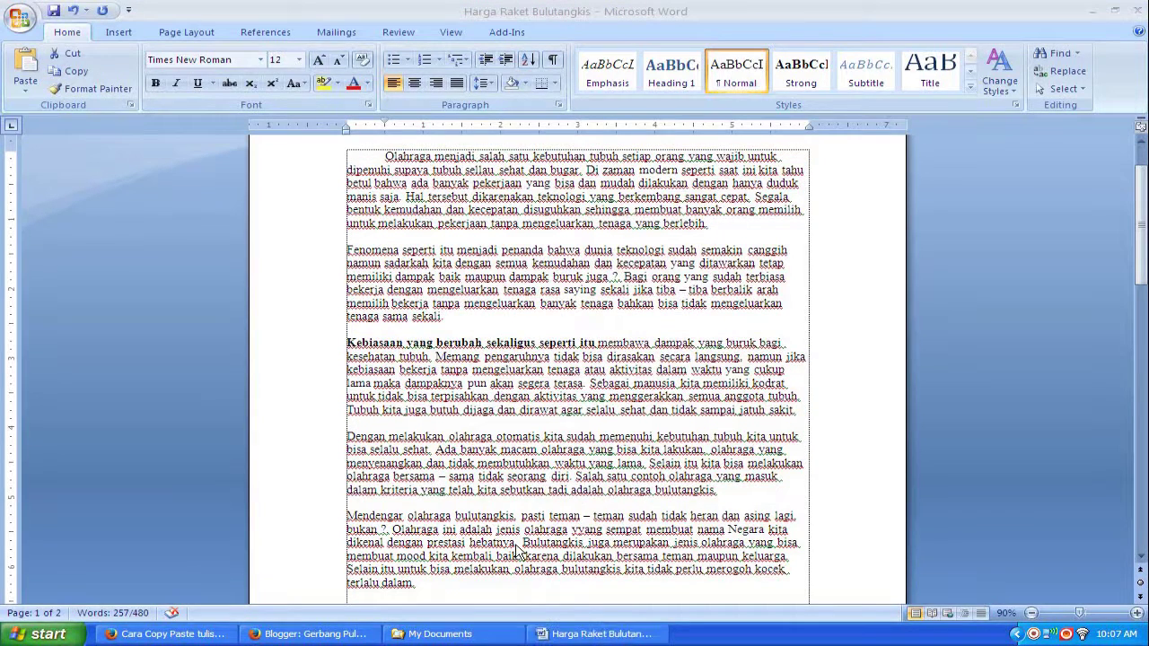
Delete the 'Cara Copy Paste' post from the posts list and open Entri baru in a new tab
left_click(166, 633)
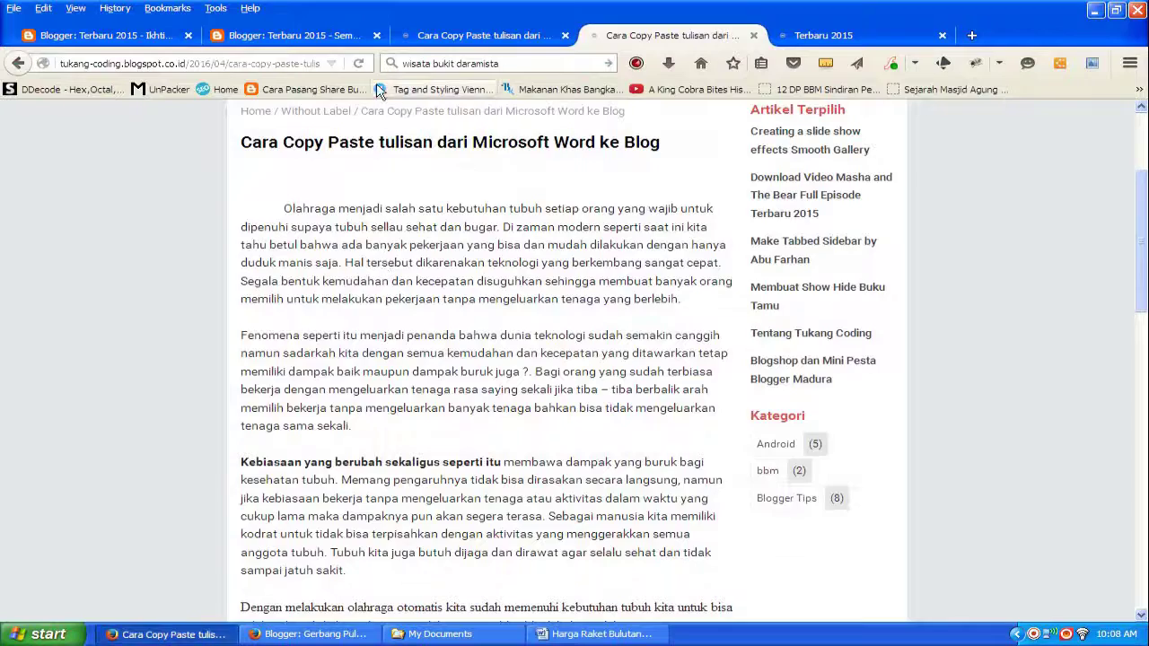
left_click(305, 42)
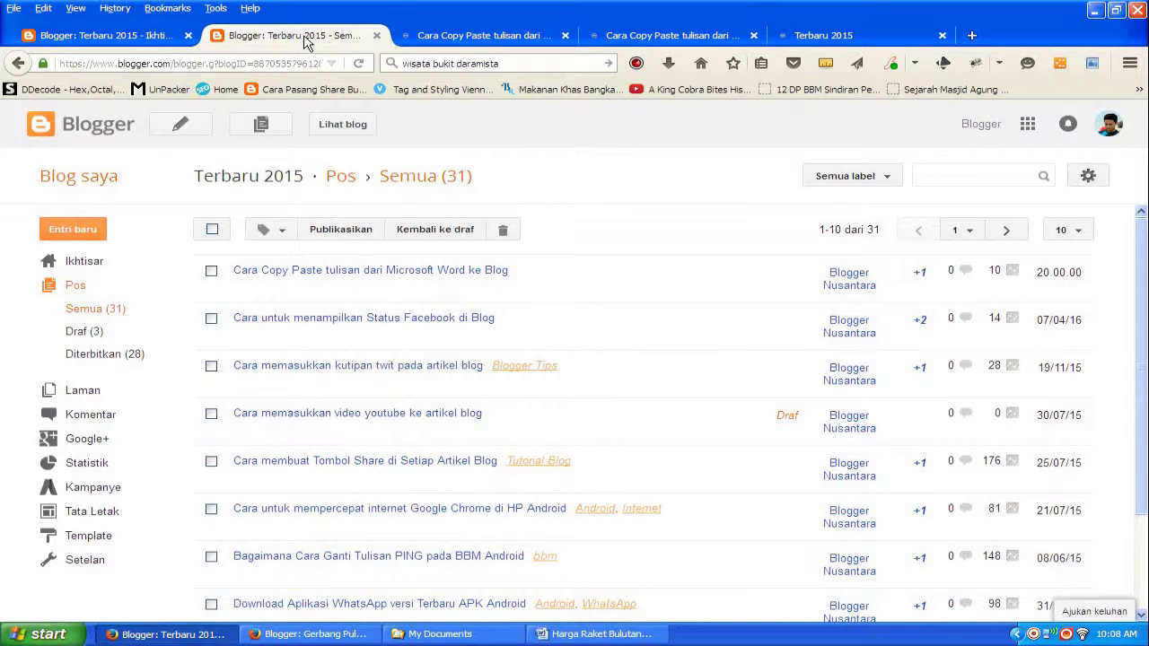
left_click(211, 272)
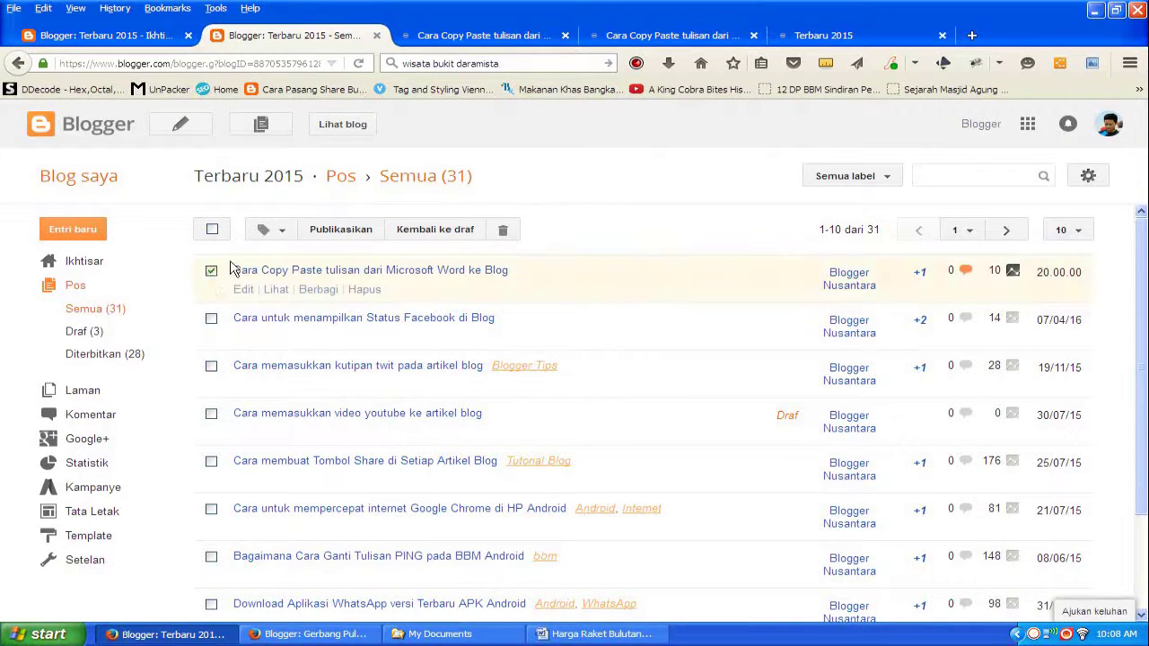
left_click(504, 232)
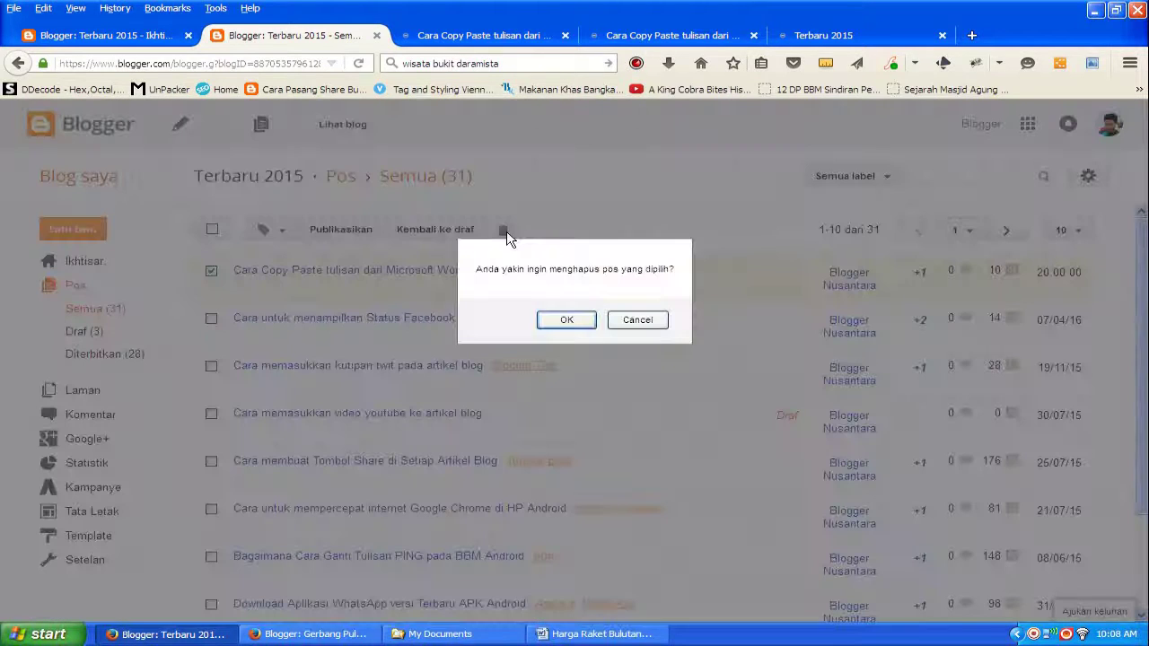
left_click(566, 321)
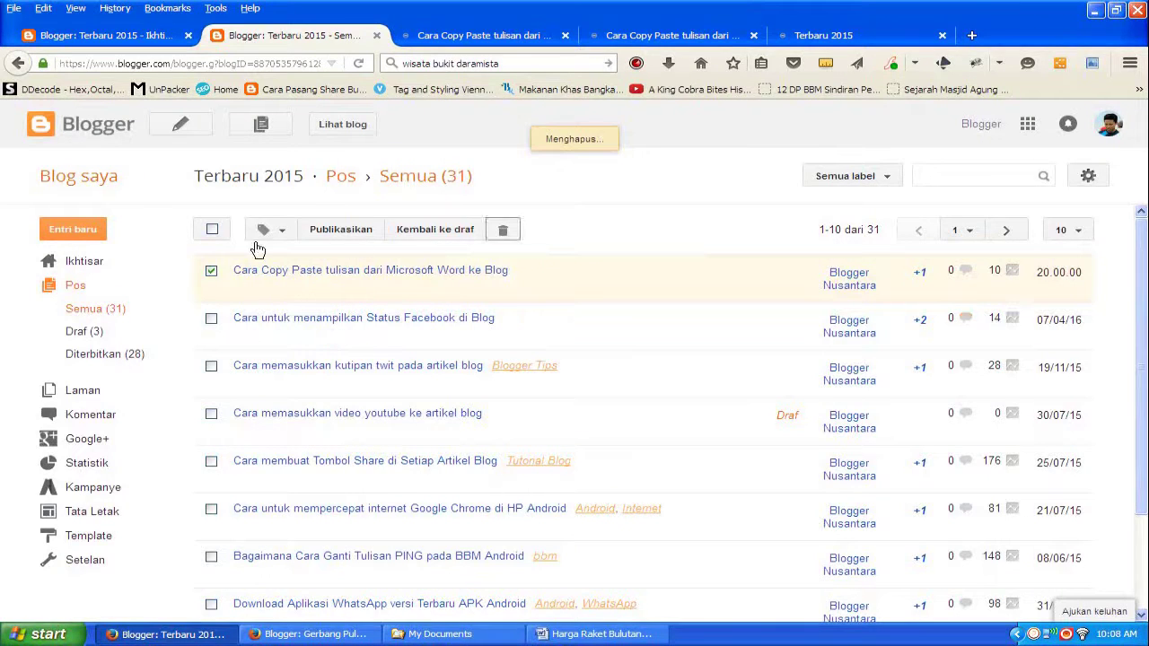
right_click(87, 234)
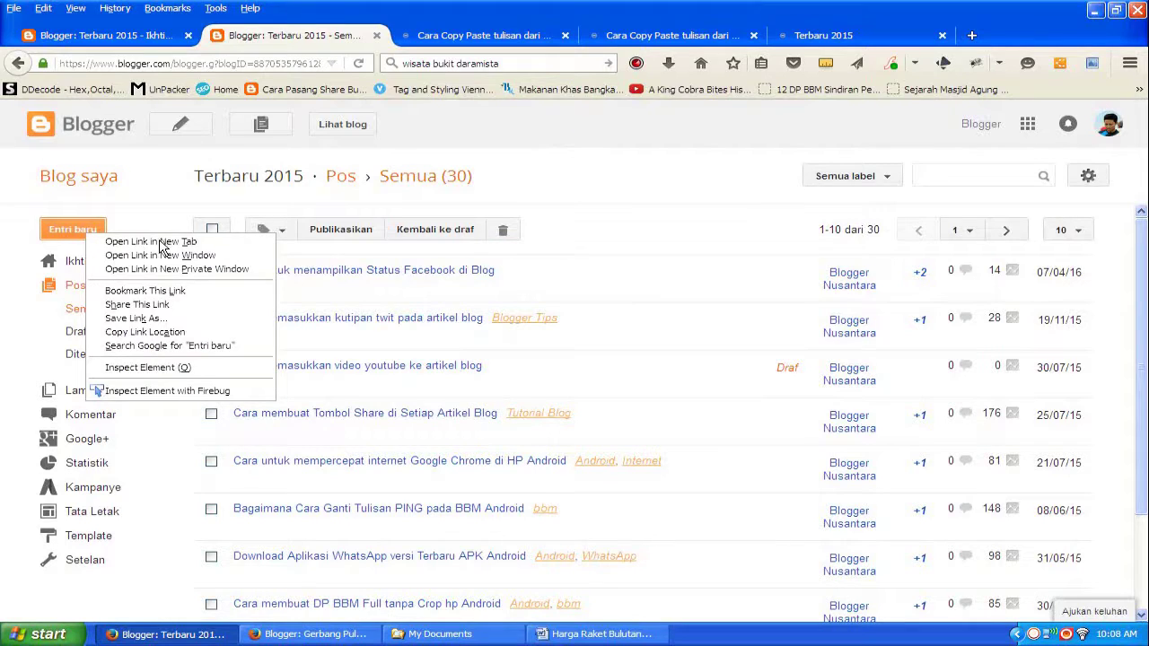
left_click(157, 244)
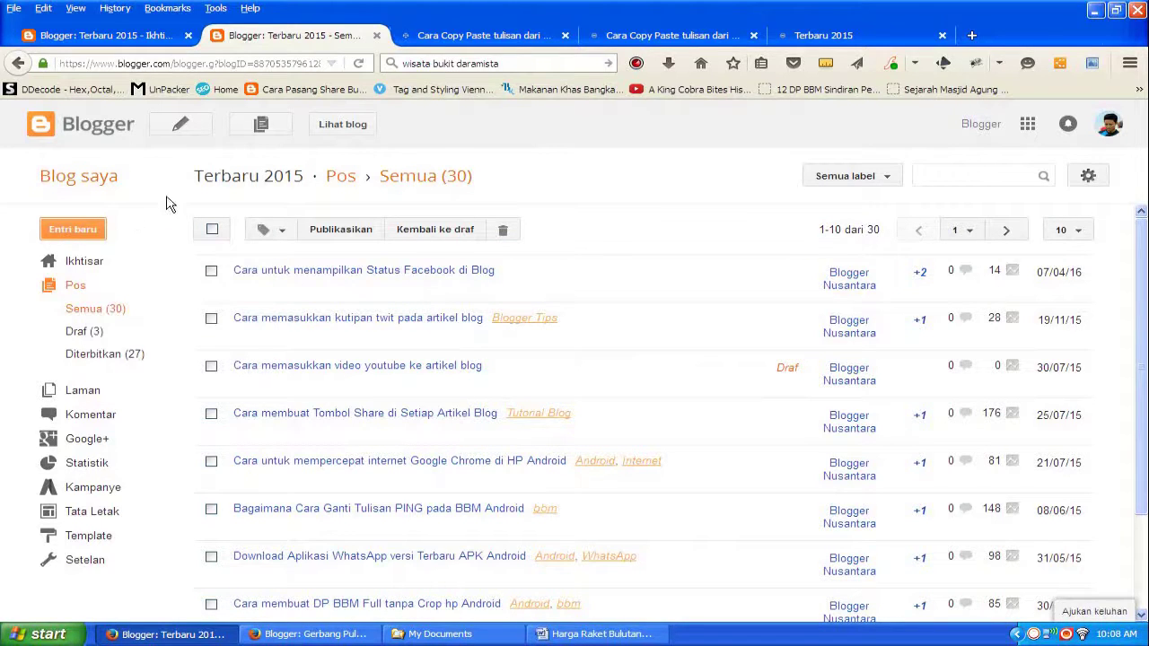
Title the new post 'Cara Copy Paste tulisan dari Microsoft Word ke Blog'
left_click(462, 38)
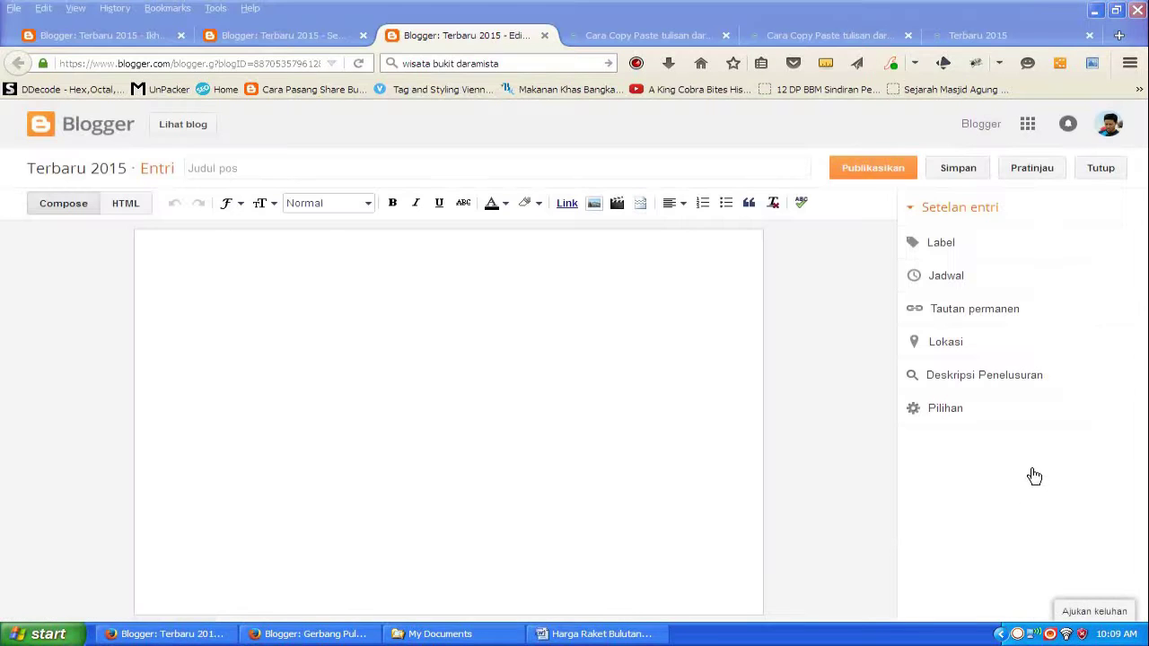
left_click(426, 167)
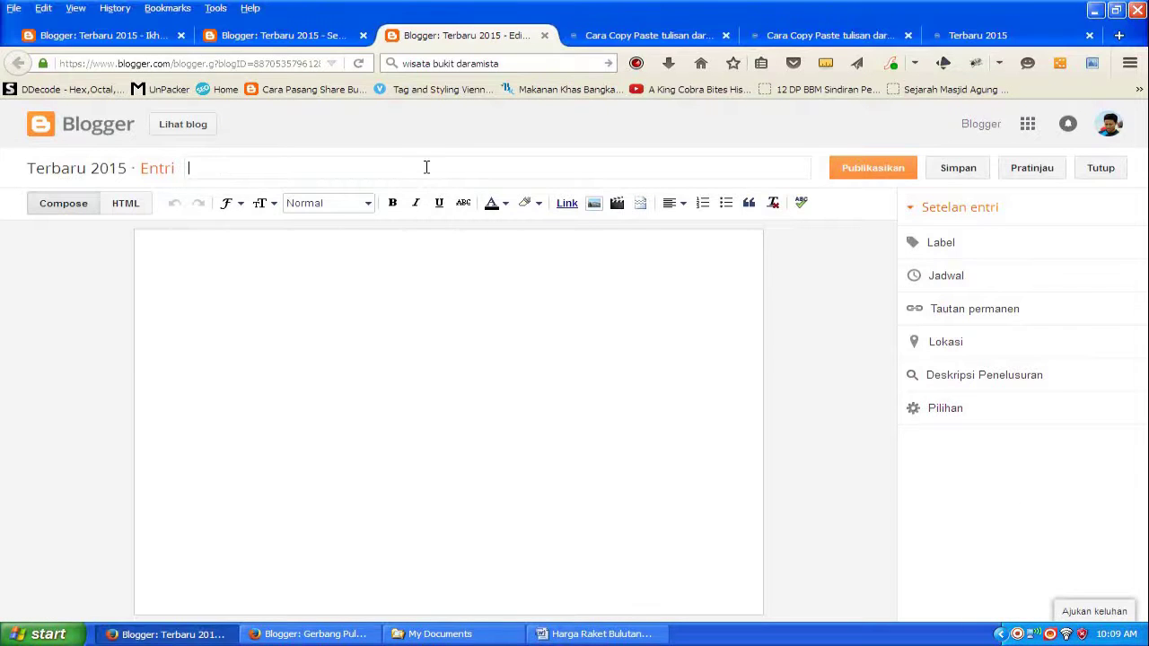
type("Cara ")
type("Copy Paste ")
type("tulisan dari Microsoft ")
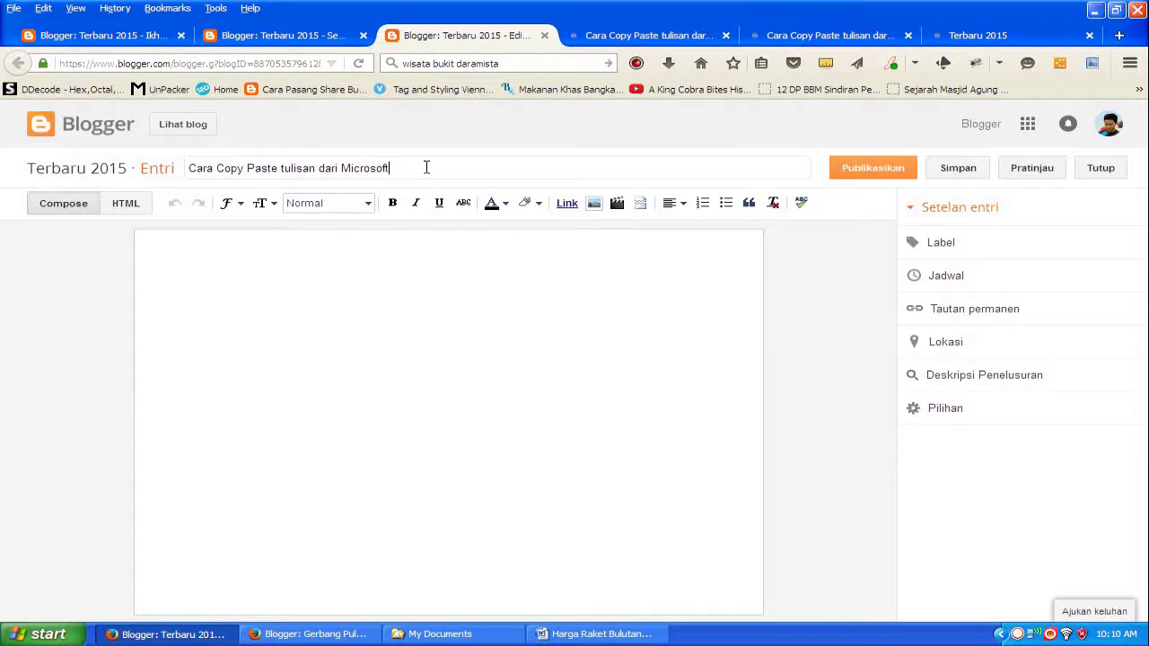
type("Word ke Bl")
type("og")
Paste the four copied Word paragraphs into the post body with Ctrl+V
left_click(426, 313)
key("ctrl+v")
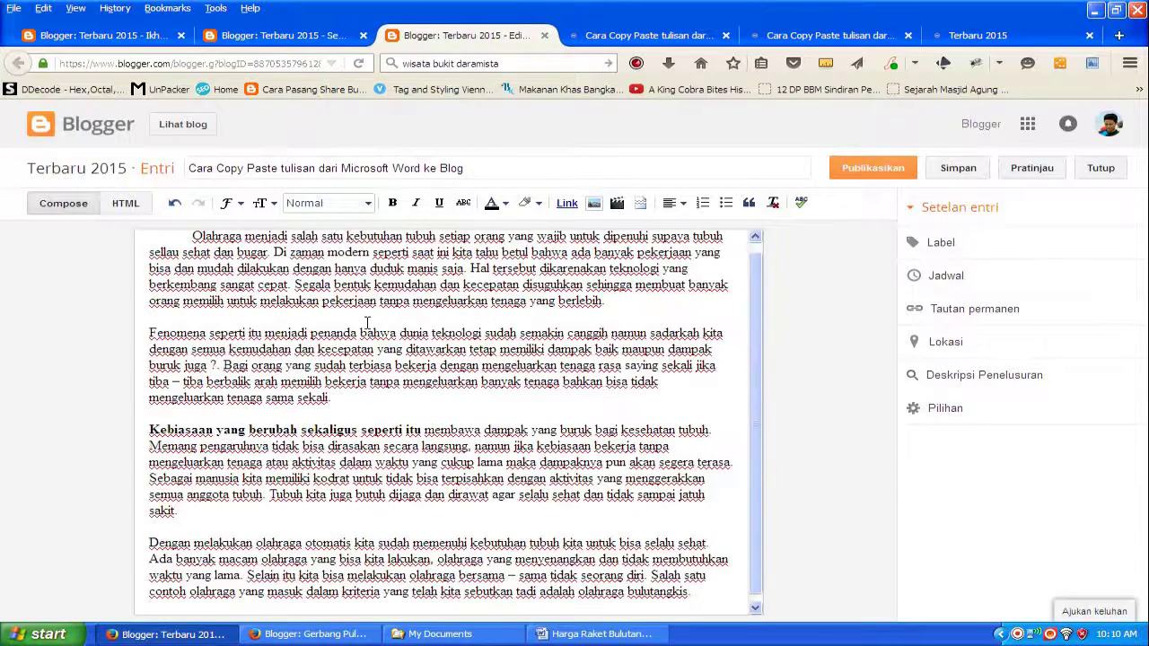
scroll(755, 323, "up", 1)
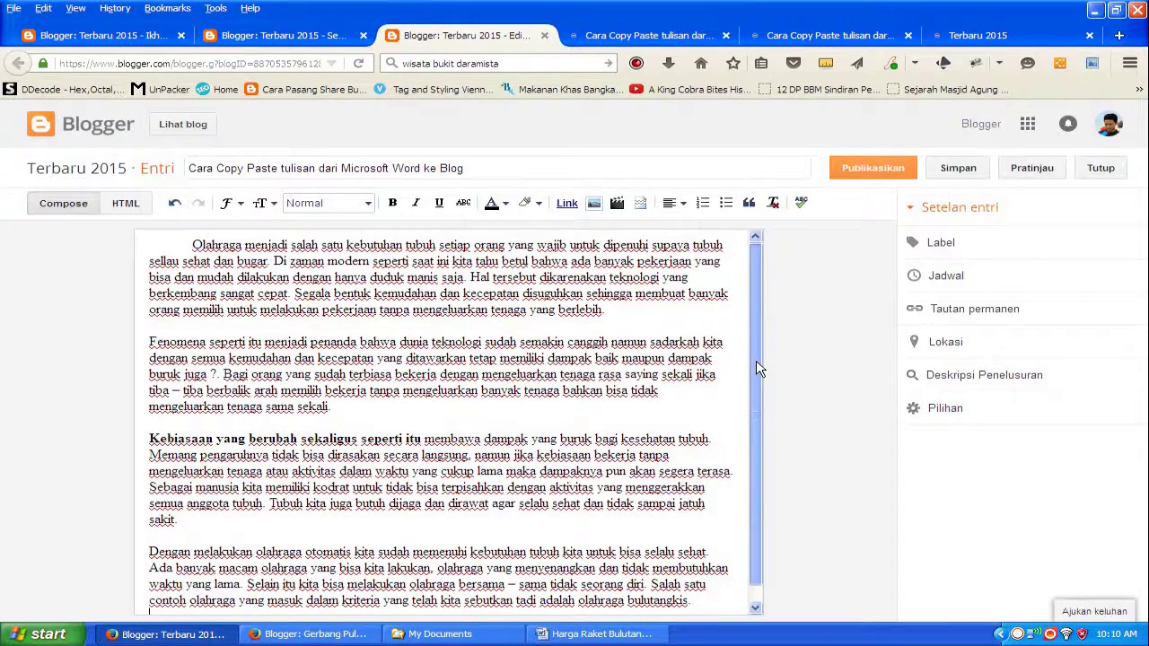
scroll(756, 364, "down", 1)
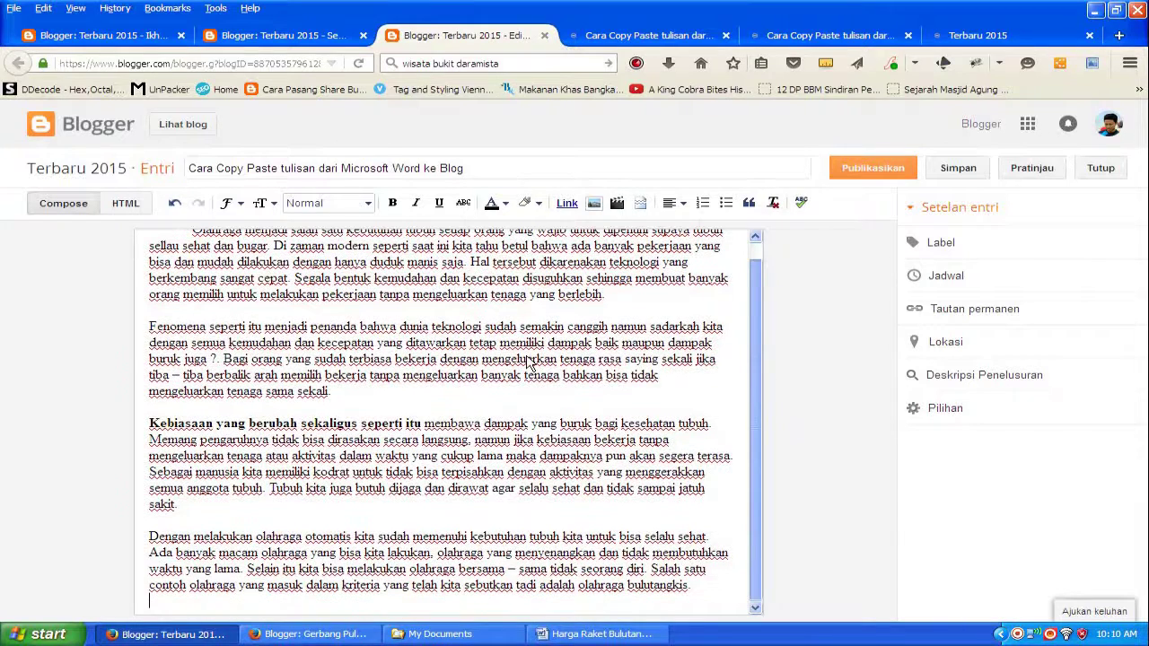
left_click(128, 207)
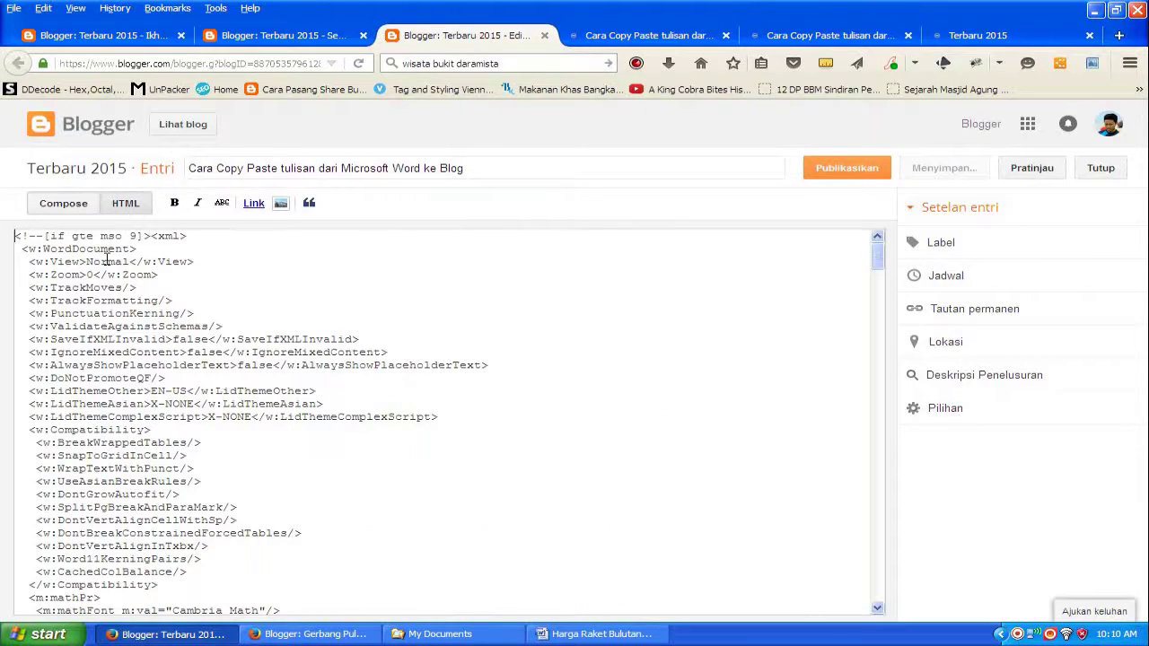
double_click(104, 299)
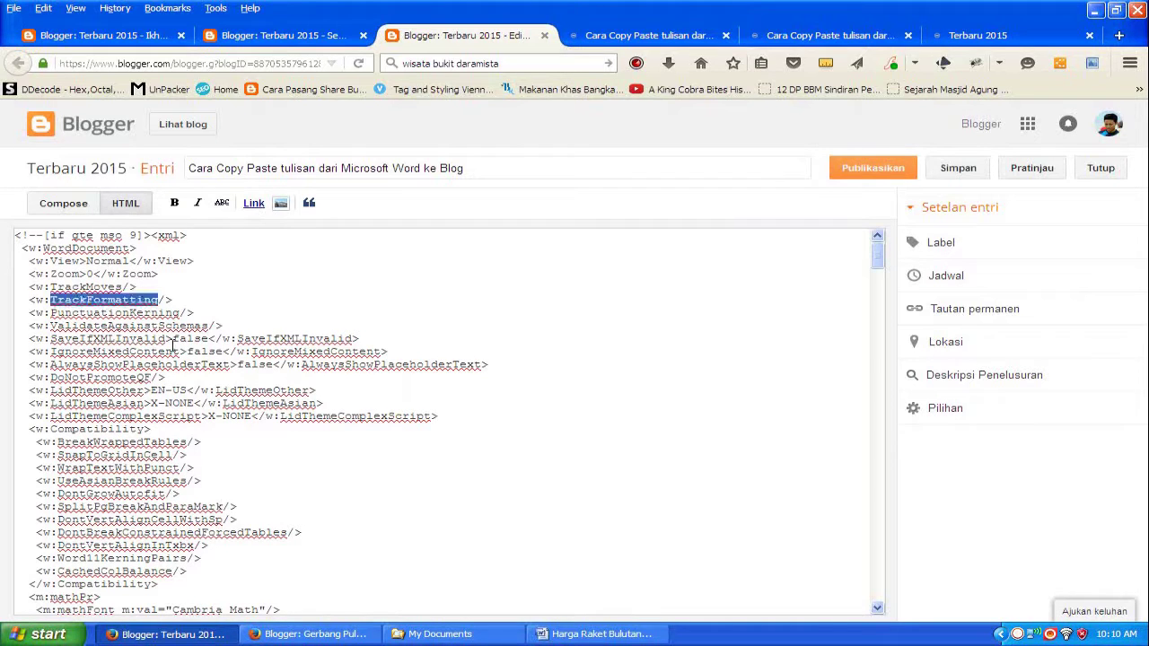
scroll(173, 345, "down", 1)
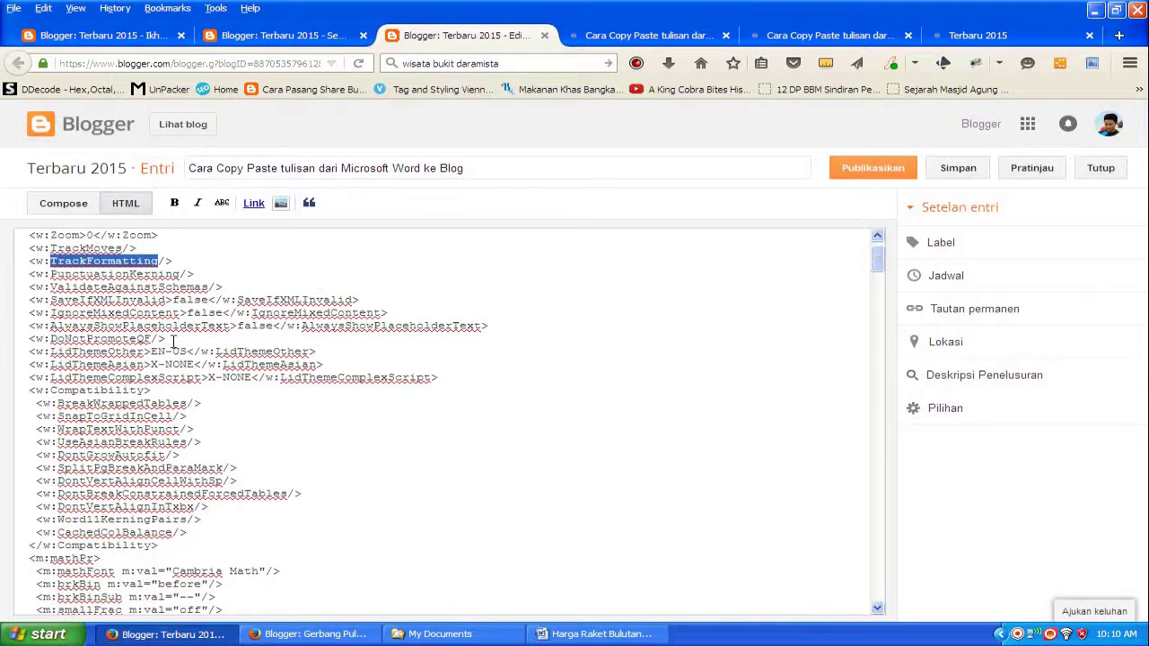
scroll(173, 341, "up", 1)
left_click(112, 273)
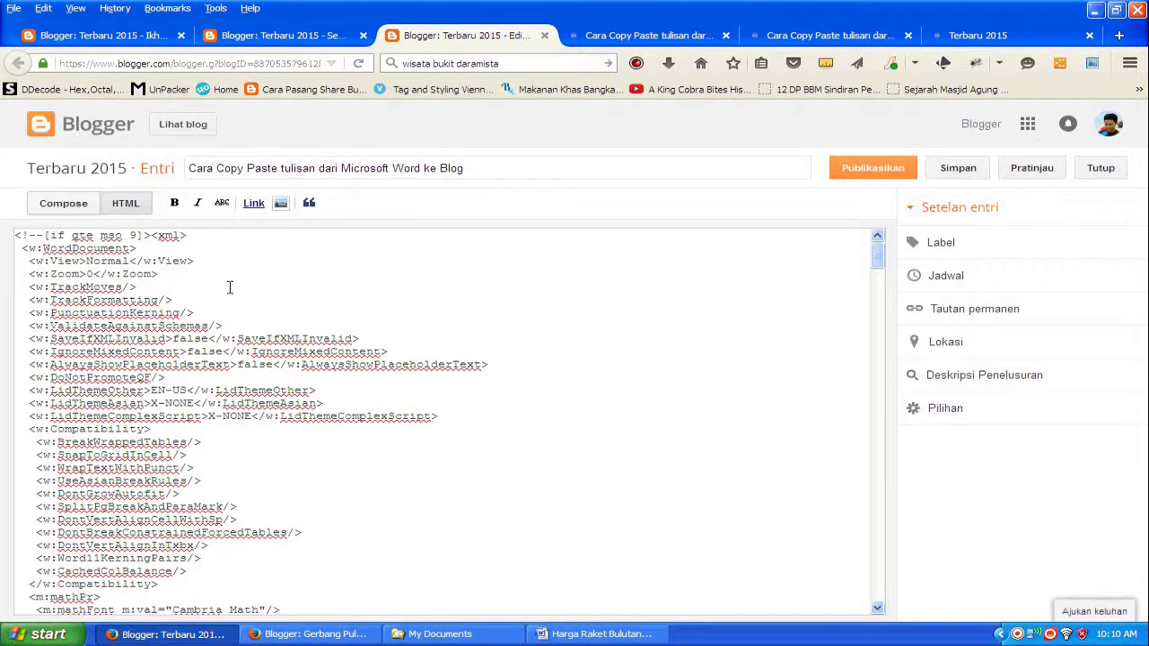
left_click(71, 205)
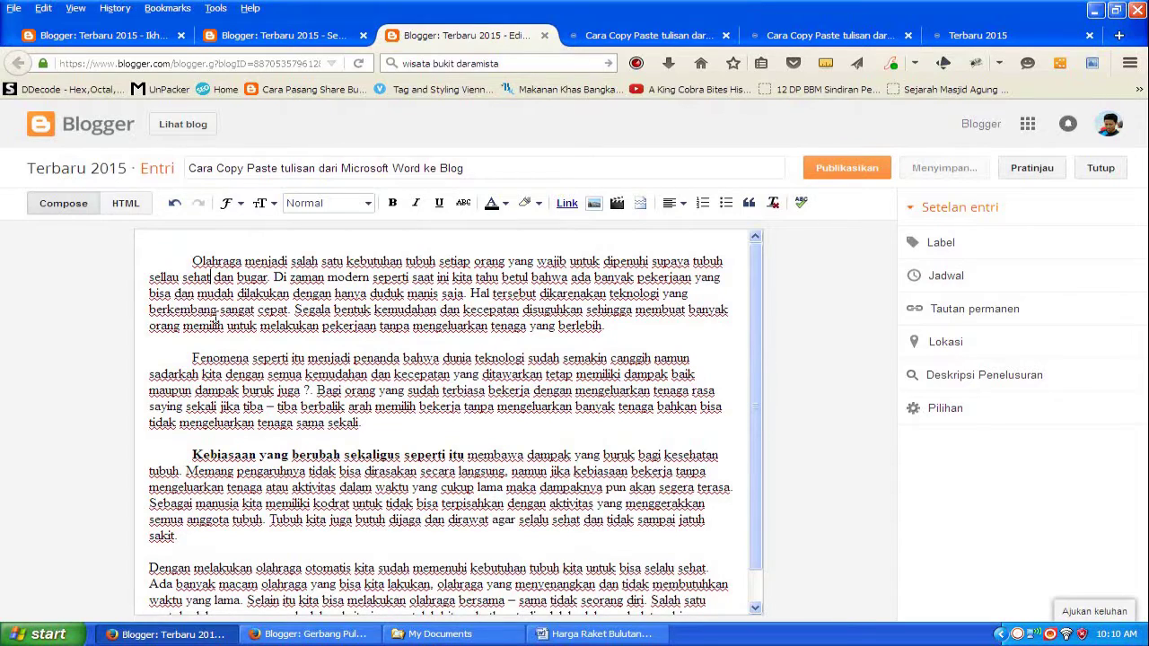
Delete the formatted body, then paste the article as plain text in the HTML view
key("ctrl+a")
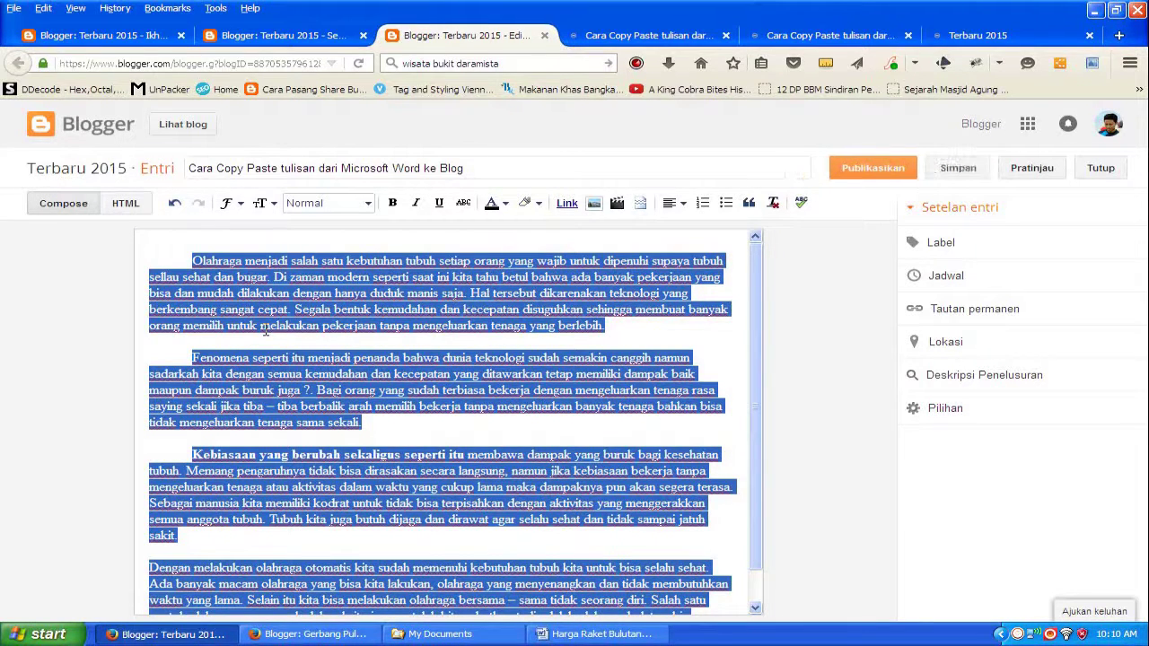
key("Delete")
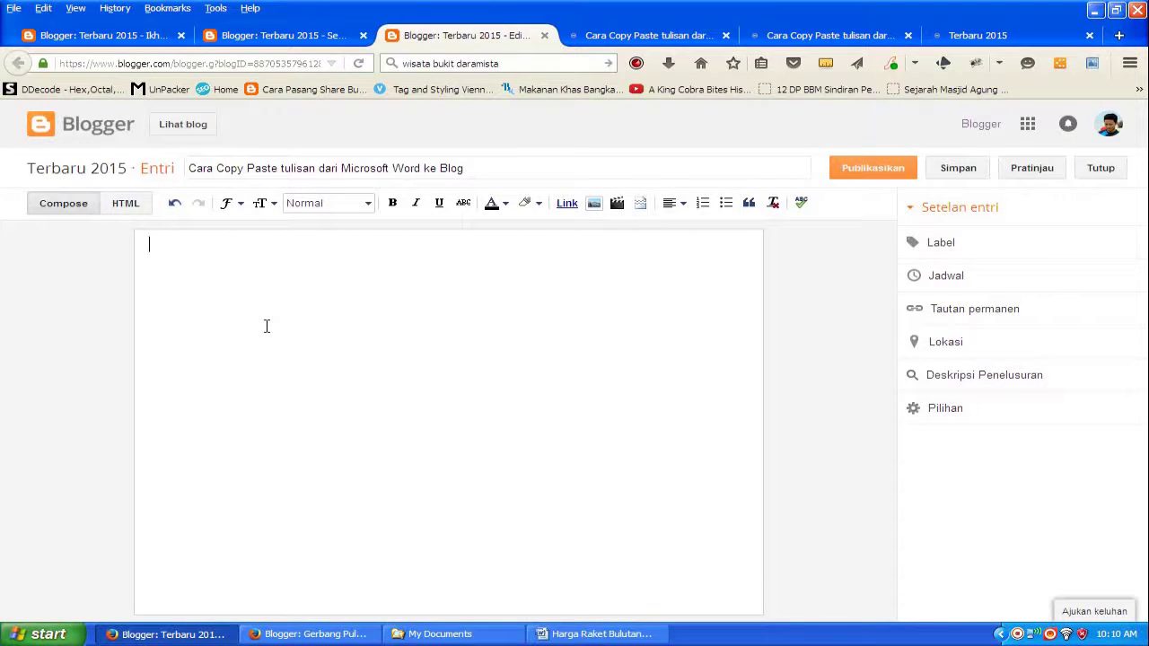
left_click(125, 207)
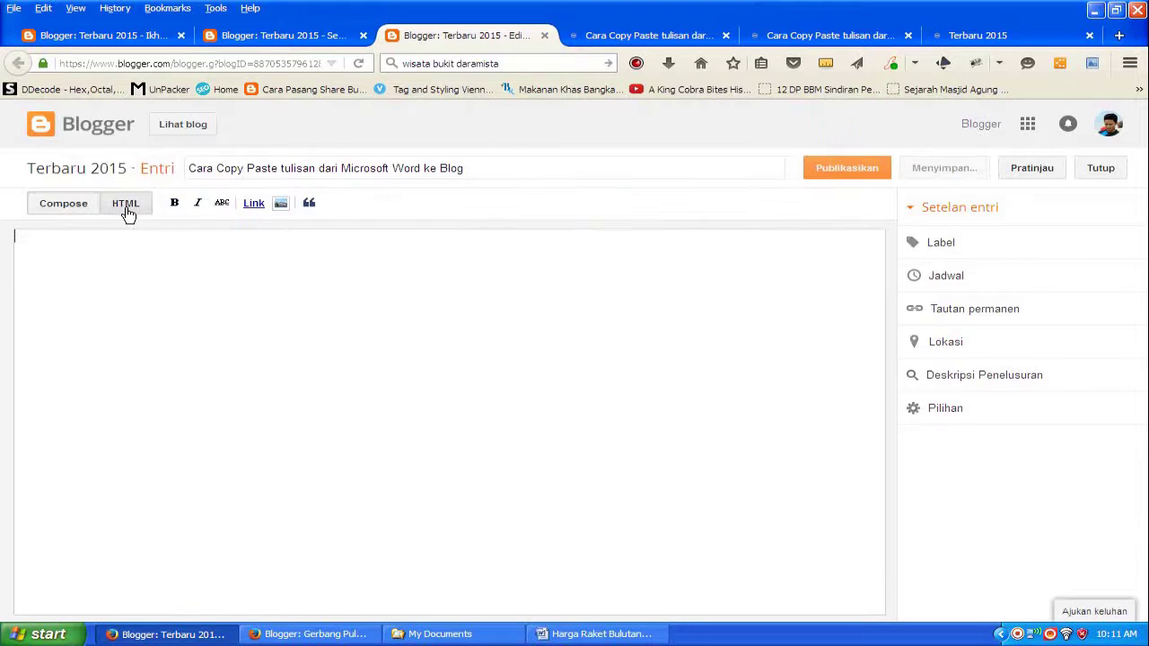
right_click(54, 257)
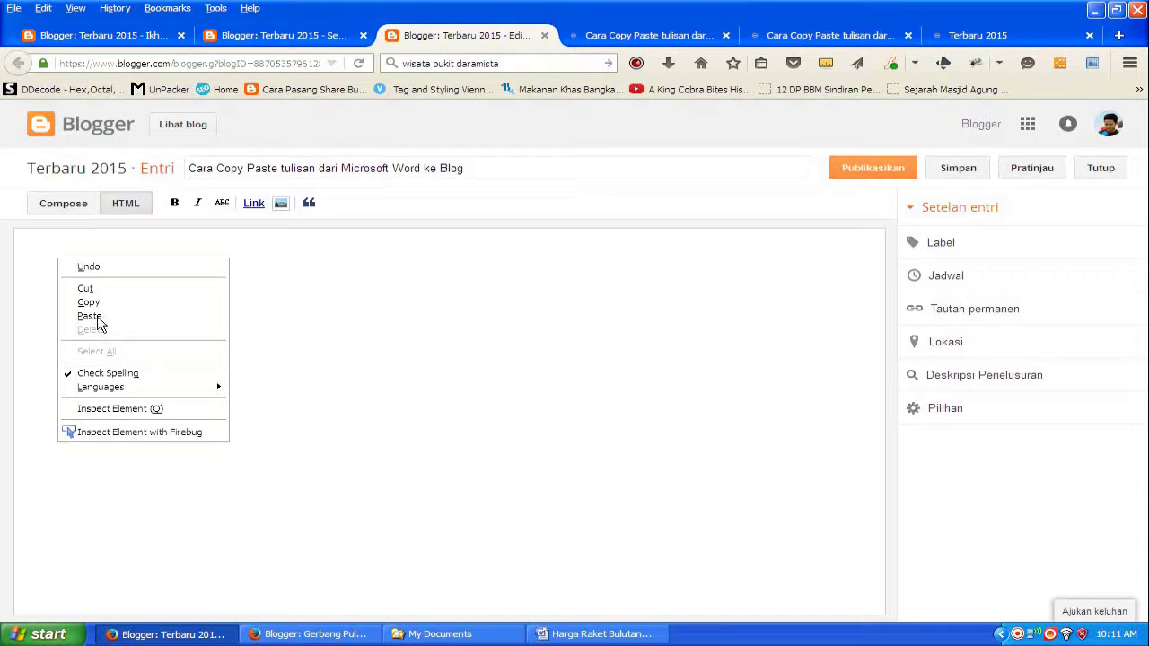
left_click(97, 317)
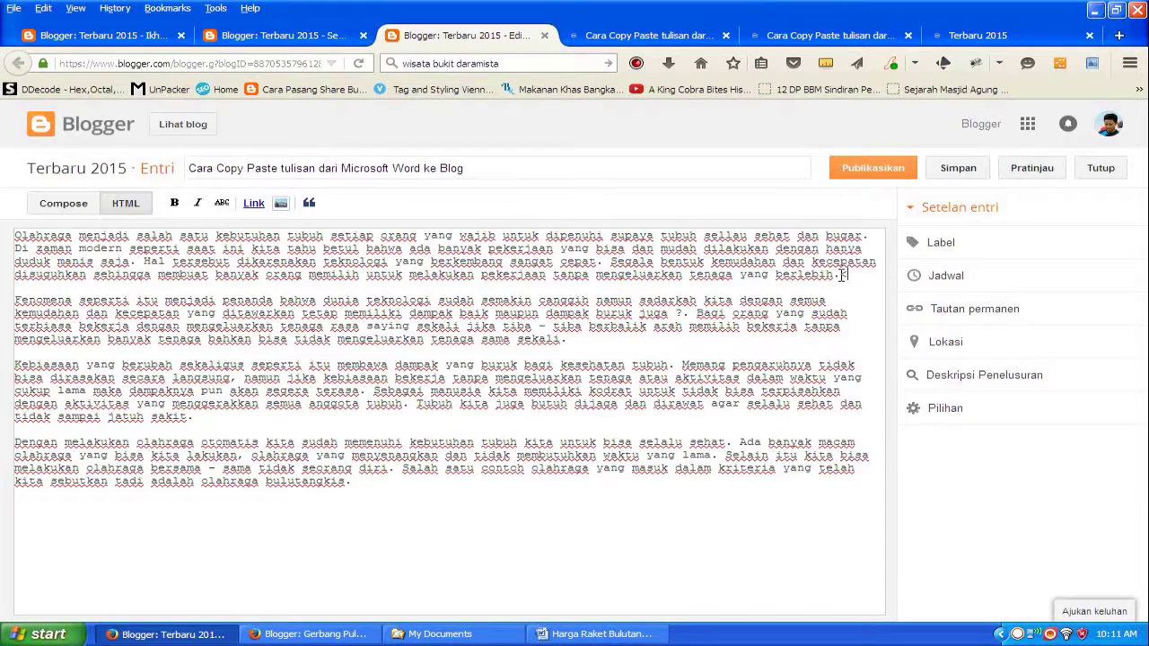
Add <br><br> after the first paragraph and copy those line breaks
left_click(231, 289)
type("br")
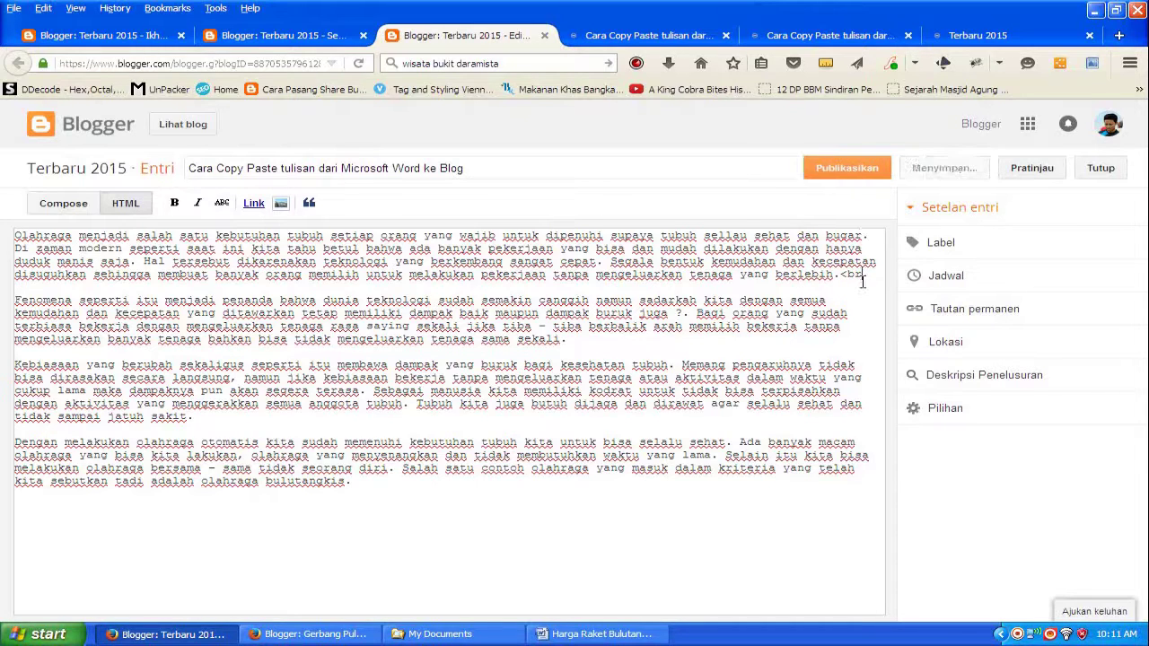
type(">")
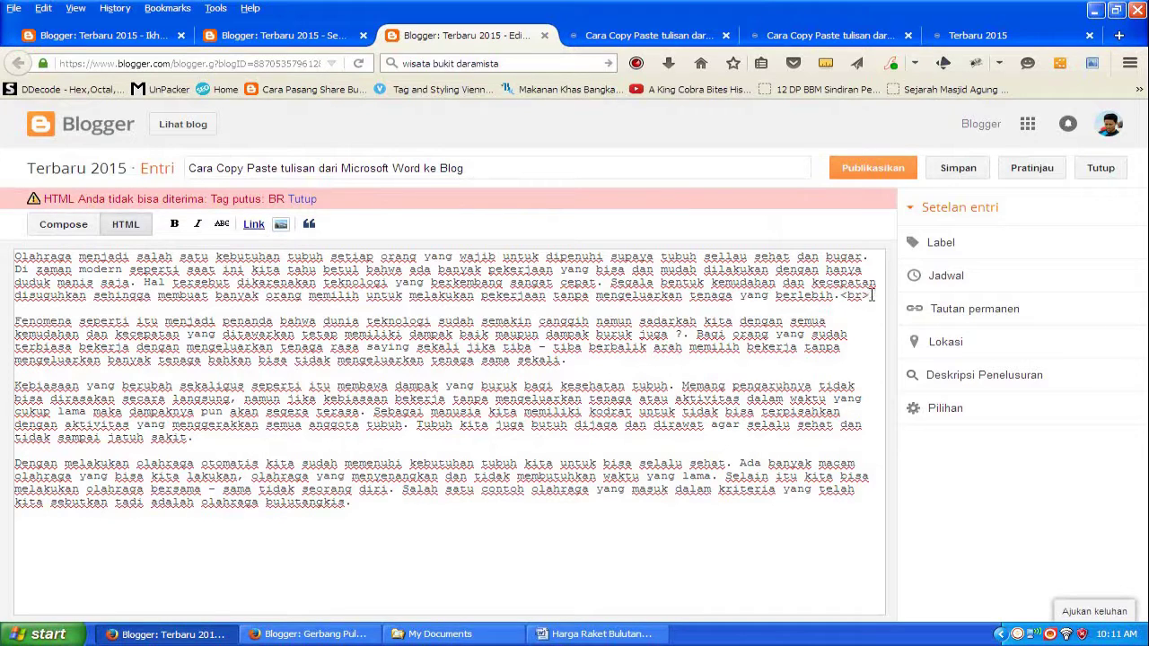
double_click(866, 295)
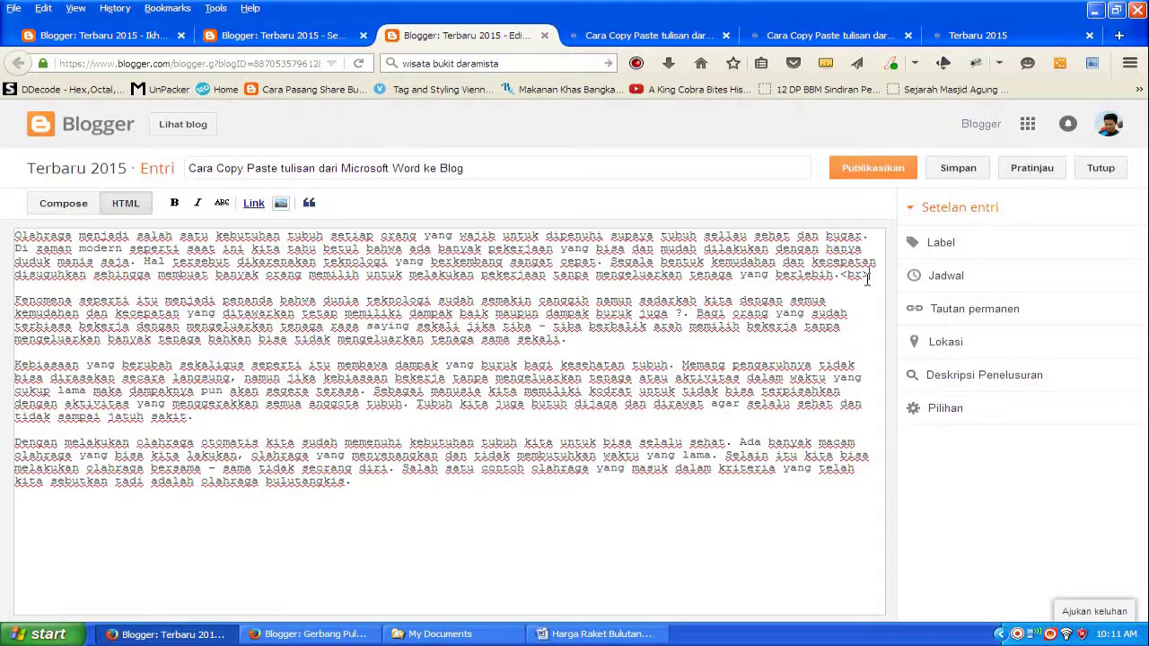
type("<br>")
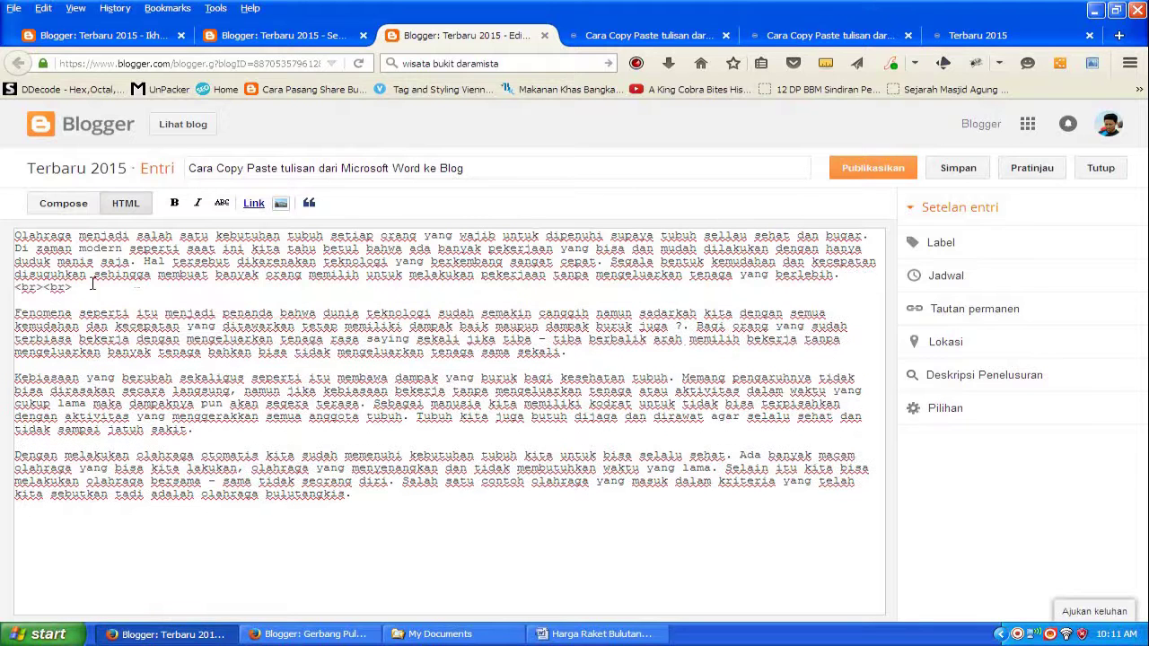
key("shift+Home")
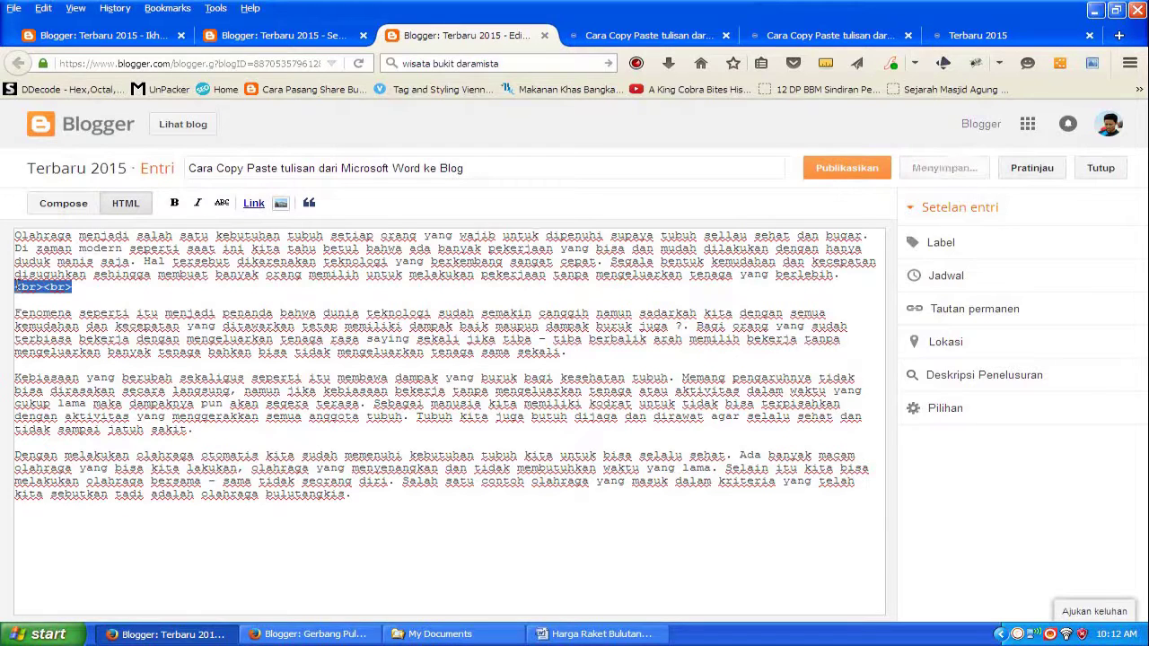
right_click(36, 289)
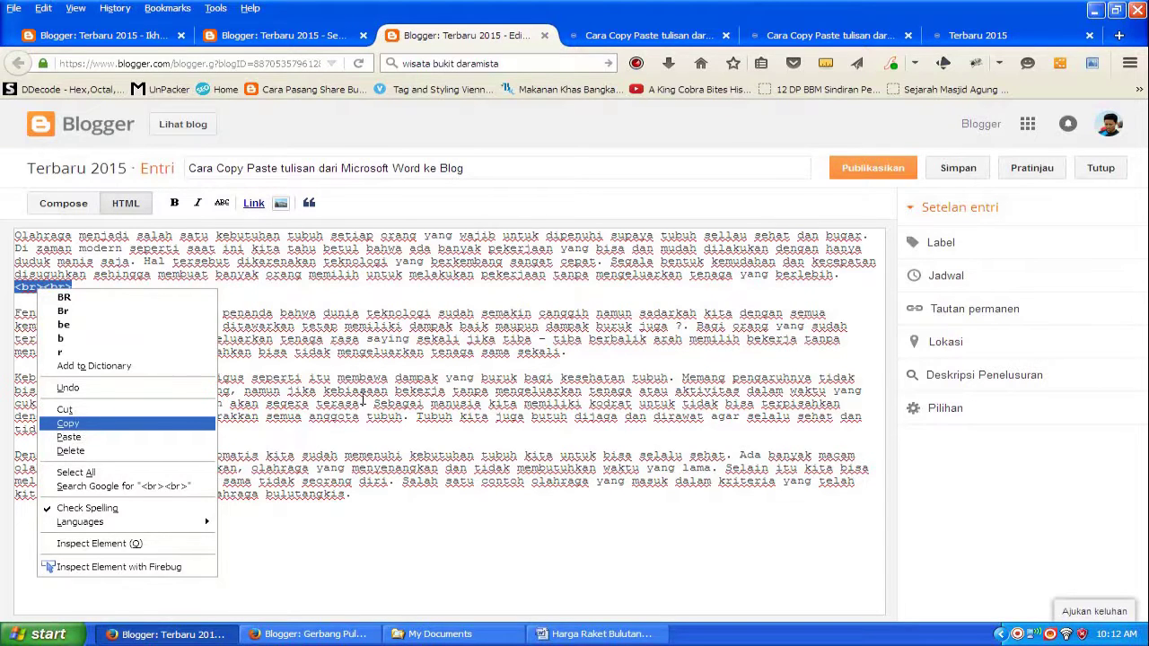
key("Return")
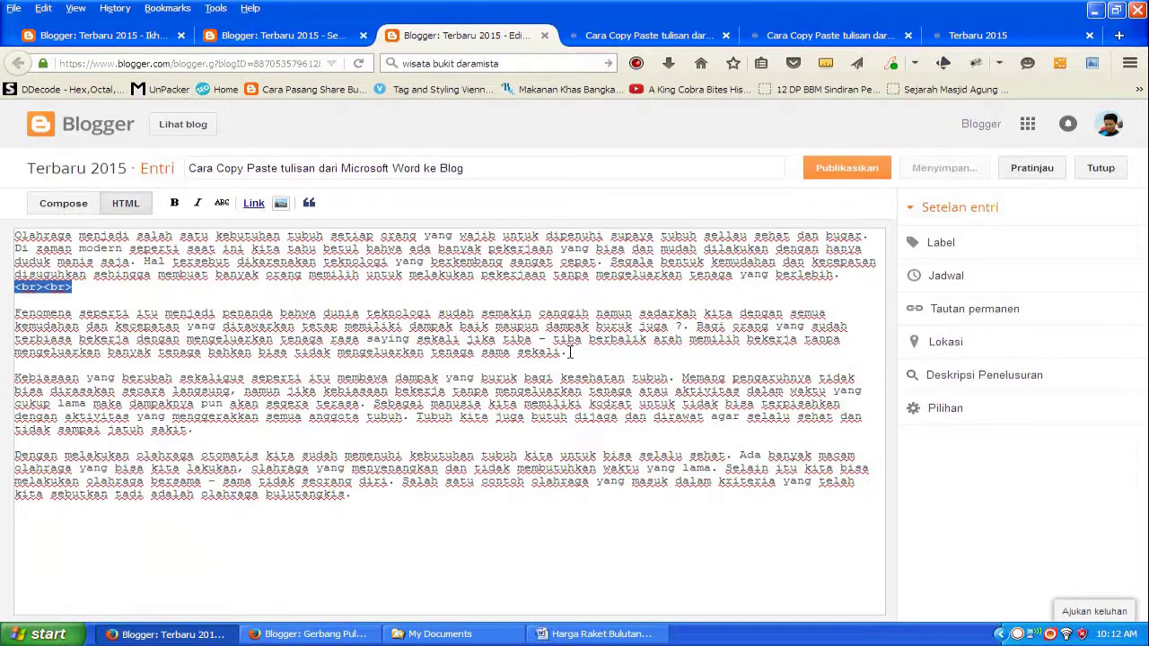
Add <br><br> after the second paragraph, positioning for the third
left_click(571, 353)
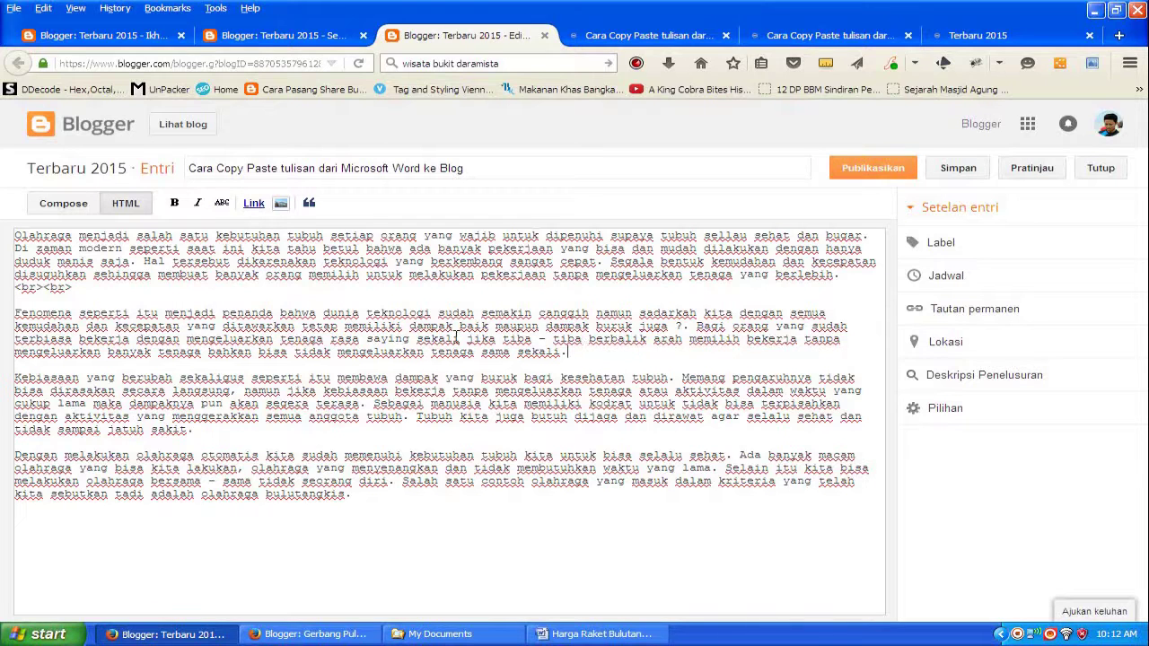
type("<br><br>")
left_click(217, 429)
type("<br><br>")
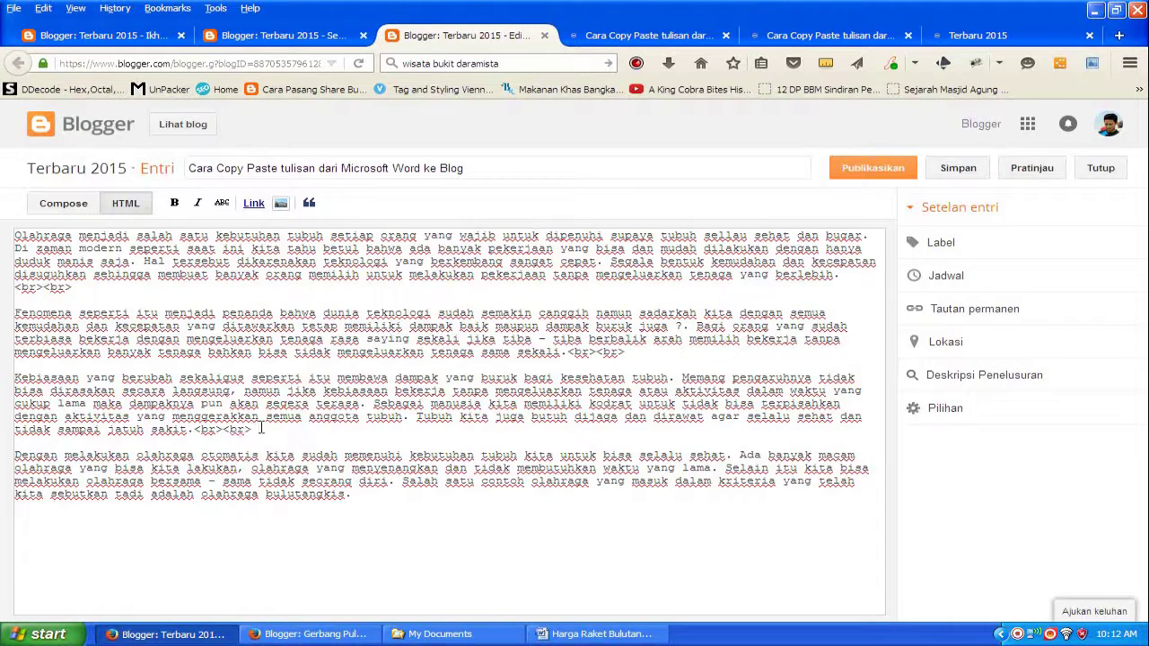
Return to Compose view to check the four paragraphs separated by blank lines
left_click(63, 205)
left_click(553, 310)
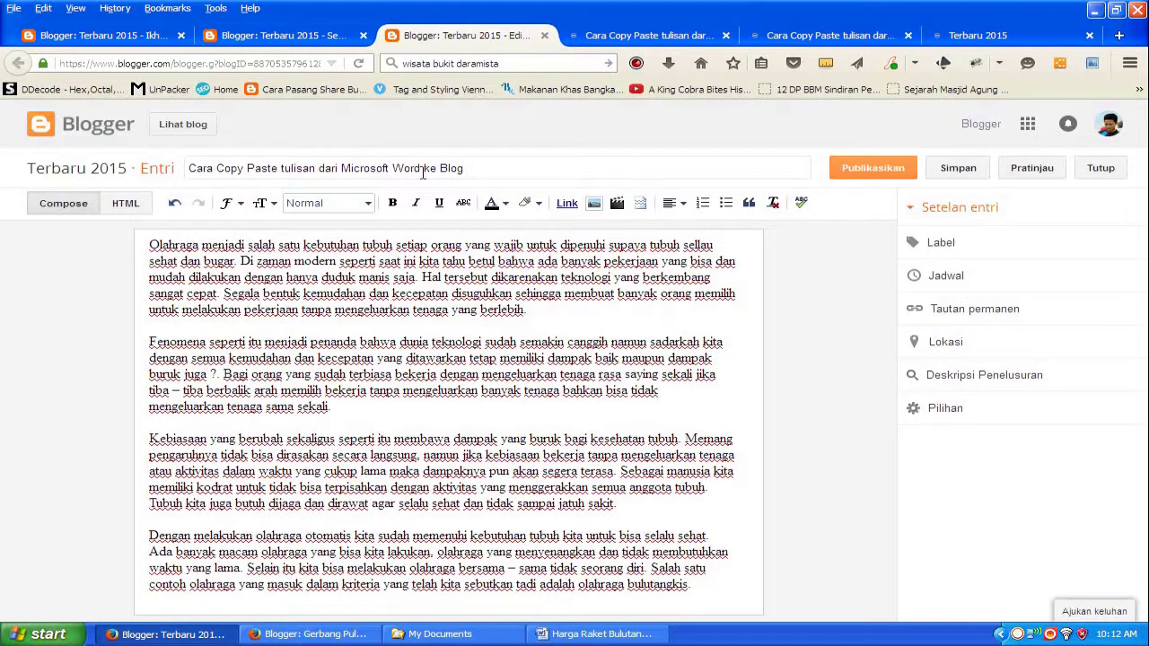
left_click(665, 38)
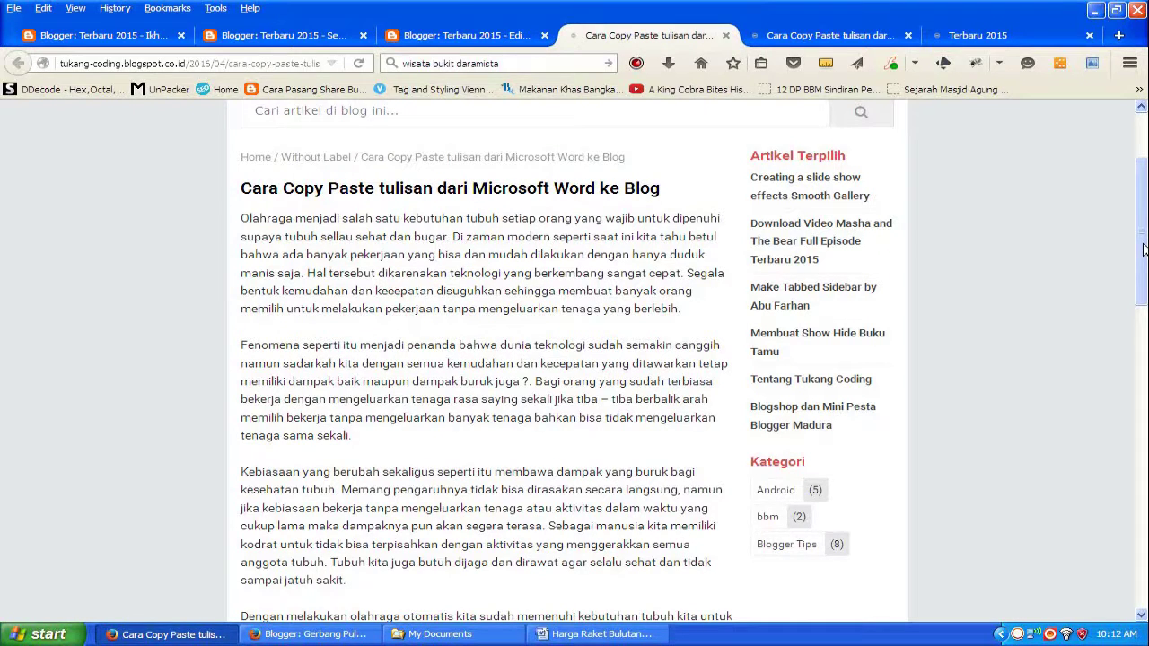
left_click_drag(1143, 248, 1144, 373)
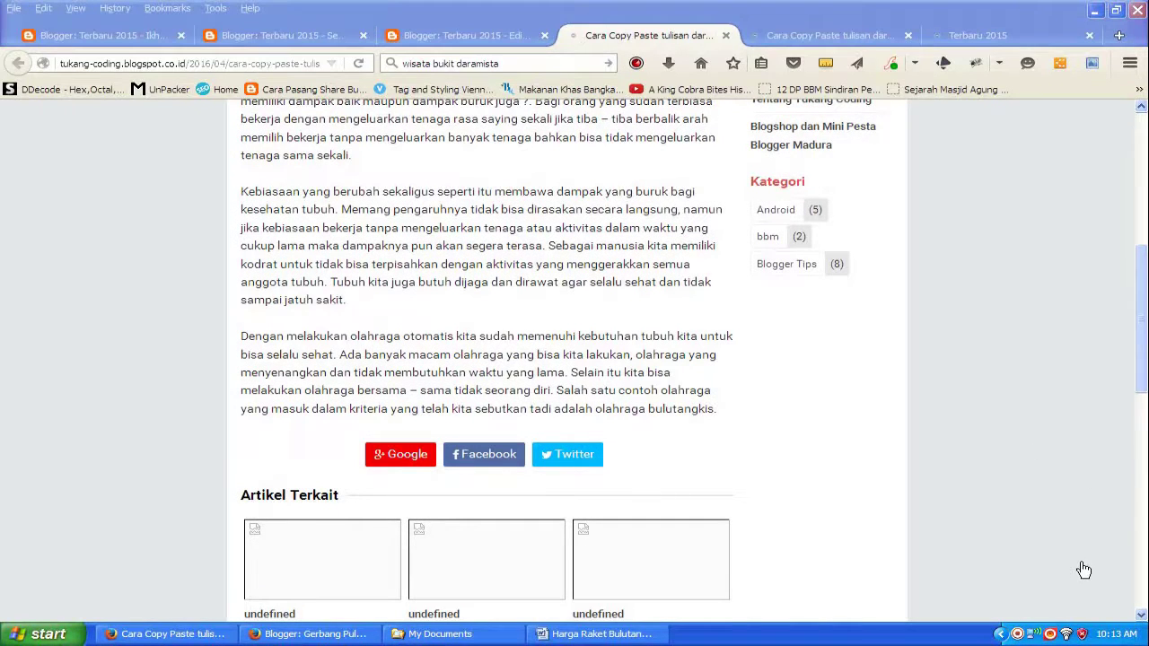
left_click(1011, 402)
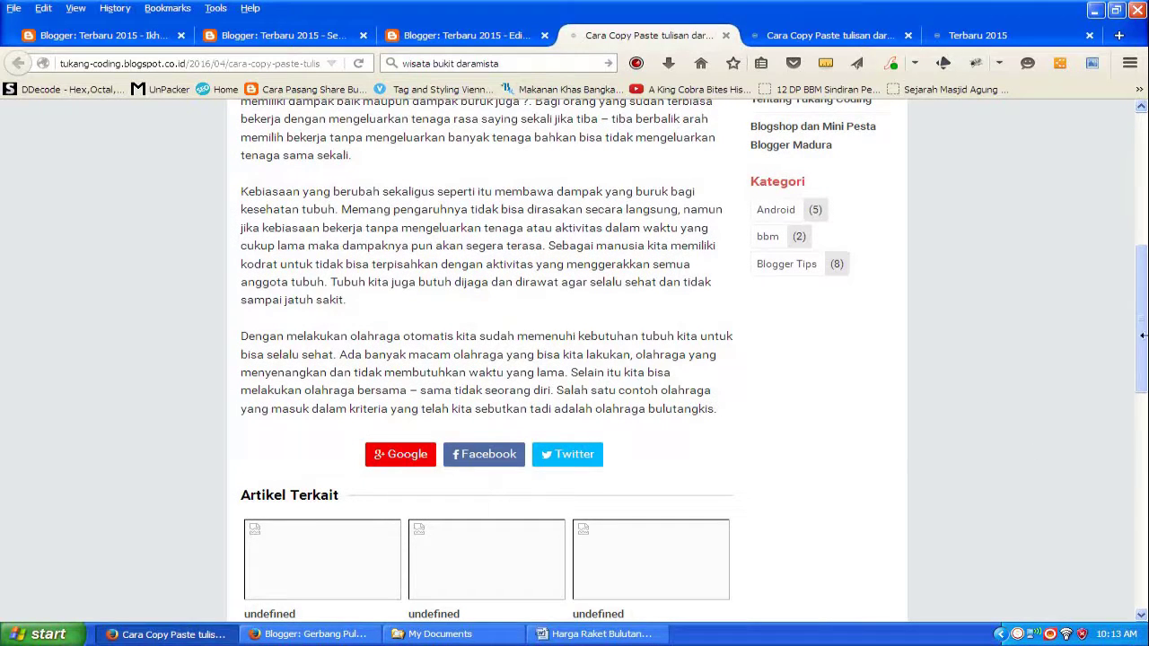
left_click_drag(1143, 336, 1143, 233)
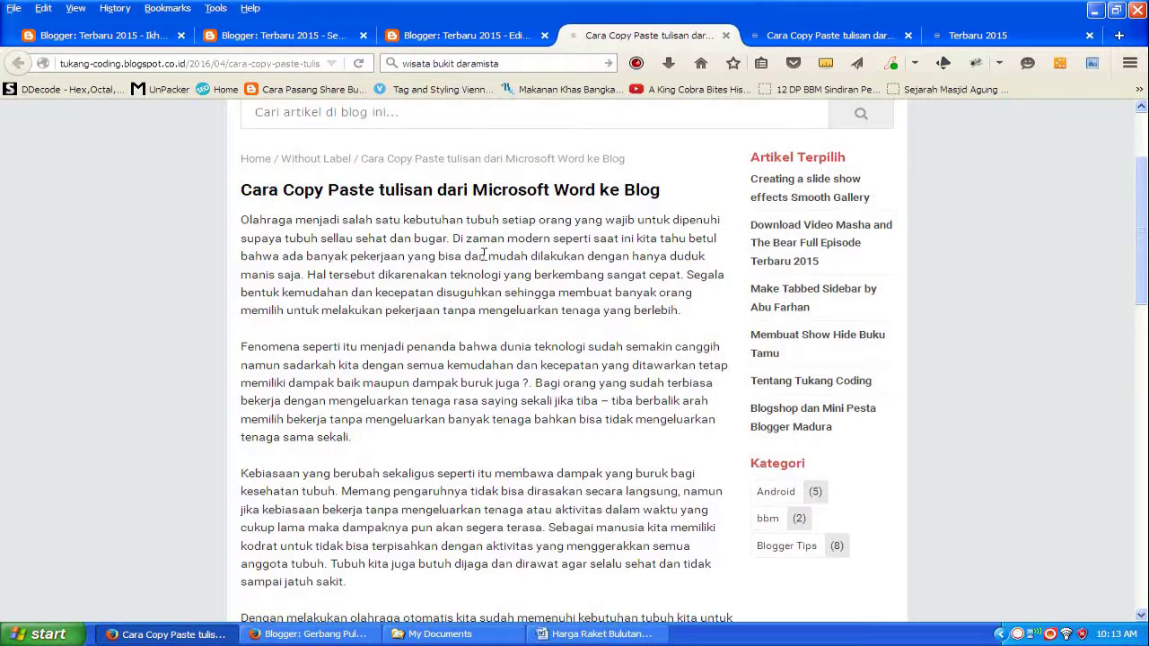
left_click(987, 29)
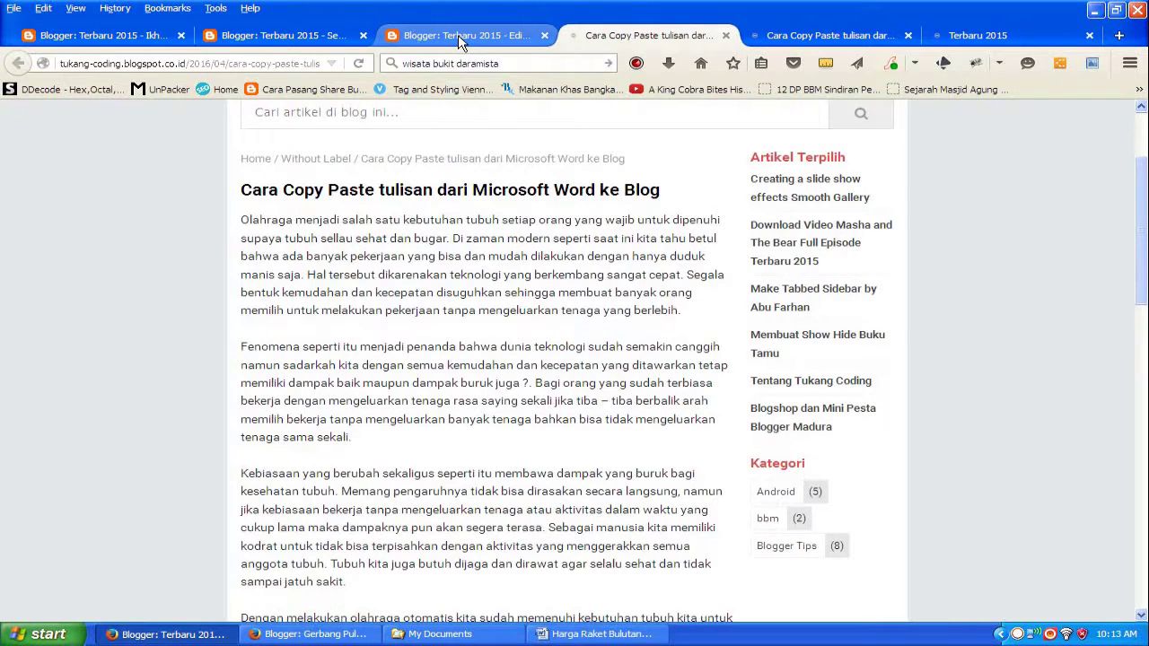
left_click(460, 36)
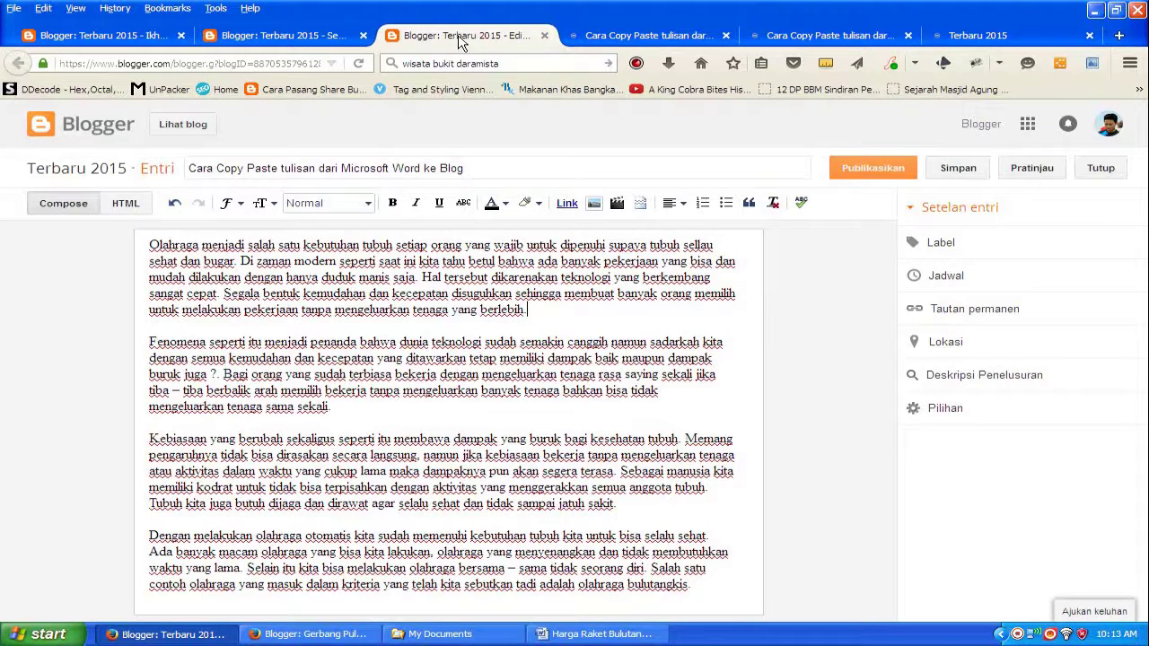
left_click(1015, 635)
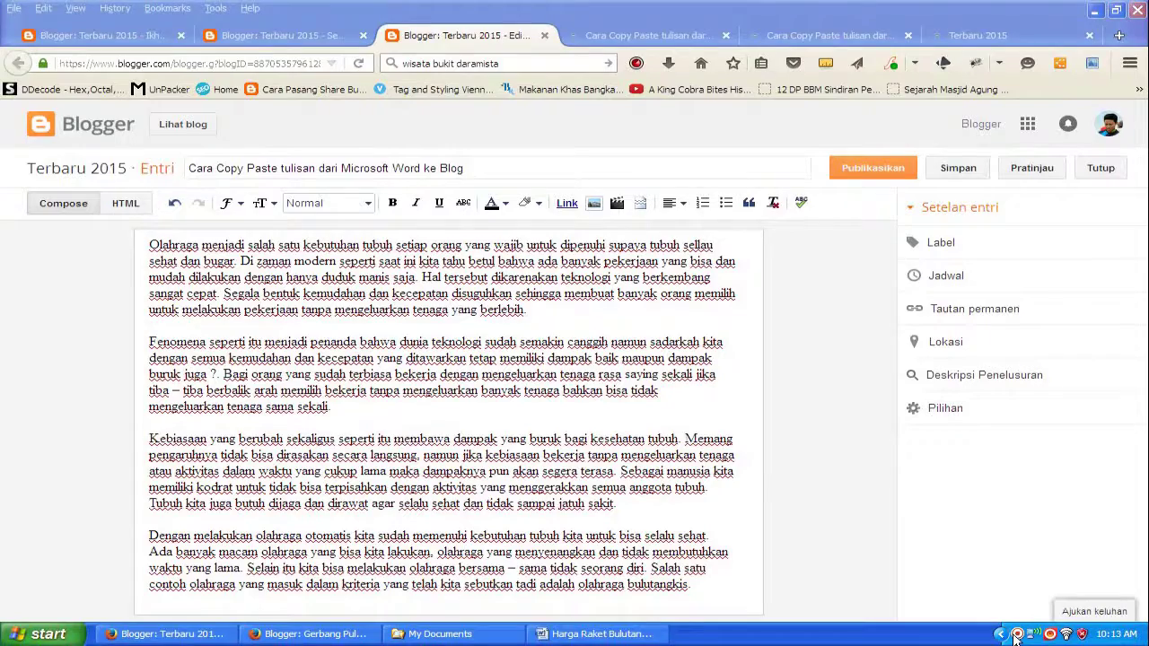